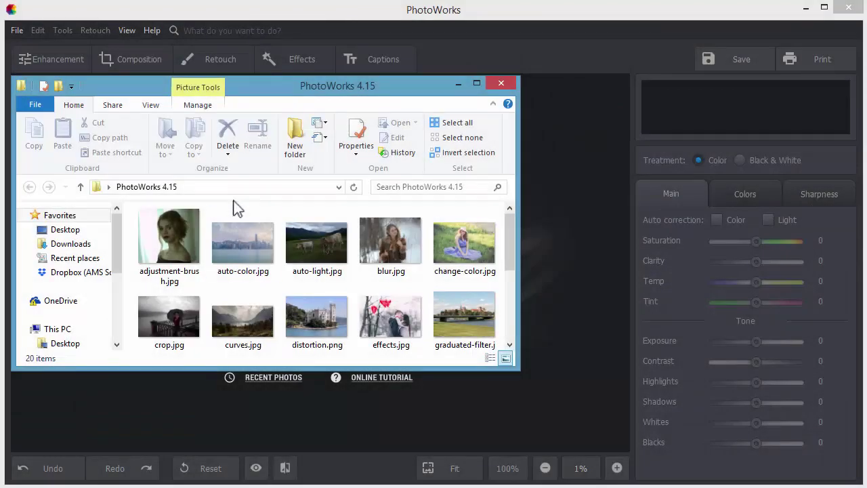
# Load auto-color.jpg from the PhotoWorks 4.15 folder into the PhotoWorks workspace.
pyautogui.moveTo(234, 246); pyautogui.dragTo(584, 268)
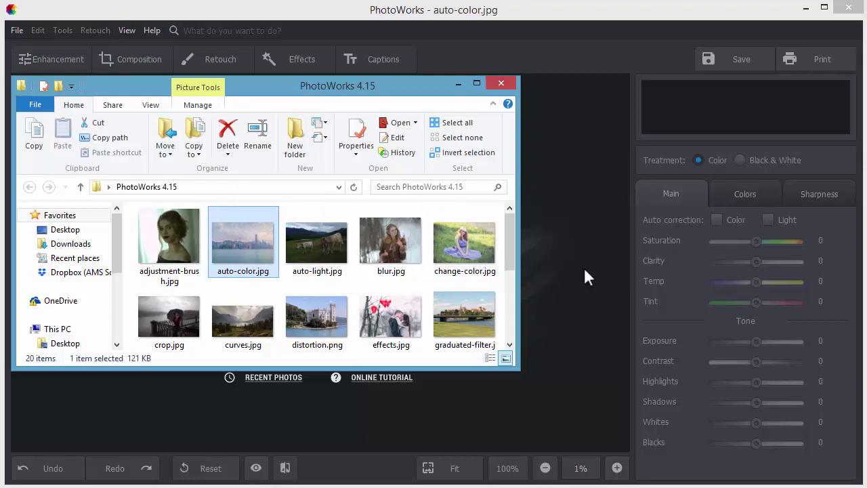
# Apply auto Color correction to the skyline and auto Light to the cows photo, comparing each with the original.
pyautogui.click(458, 84)
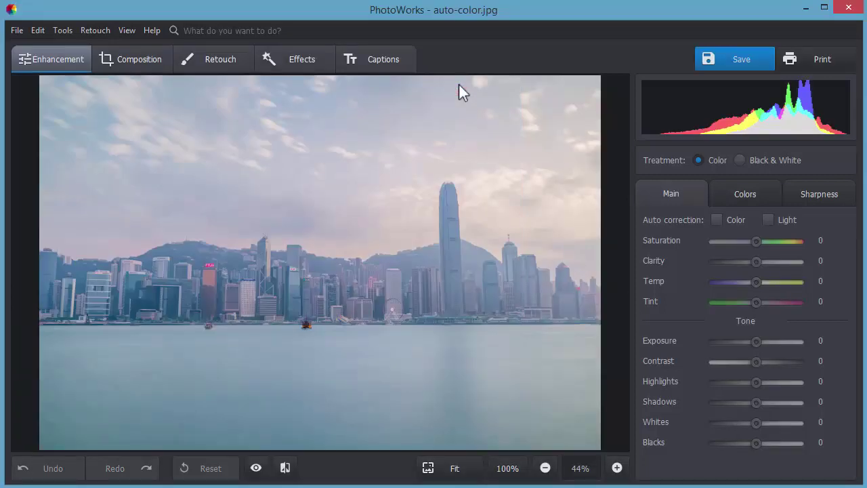
pyautogui.click(715, 221)
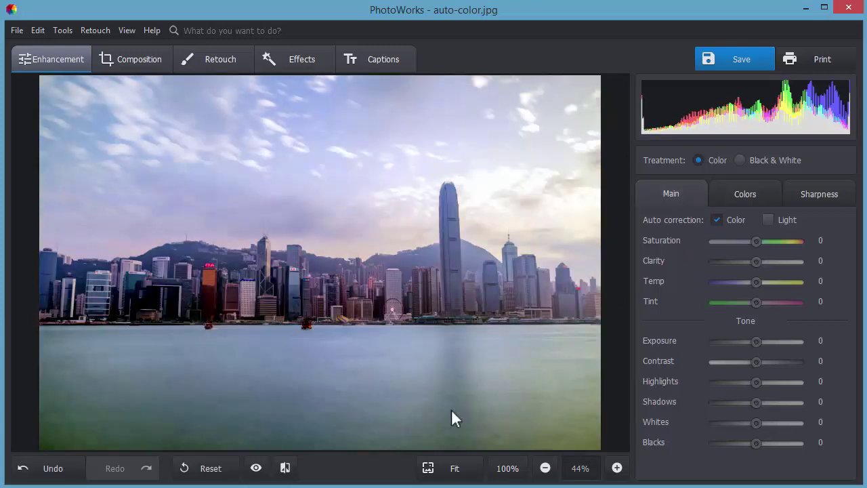
pyautogui.click(286, 468)
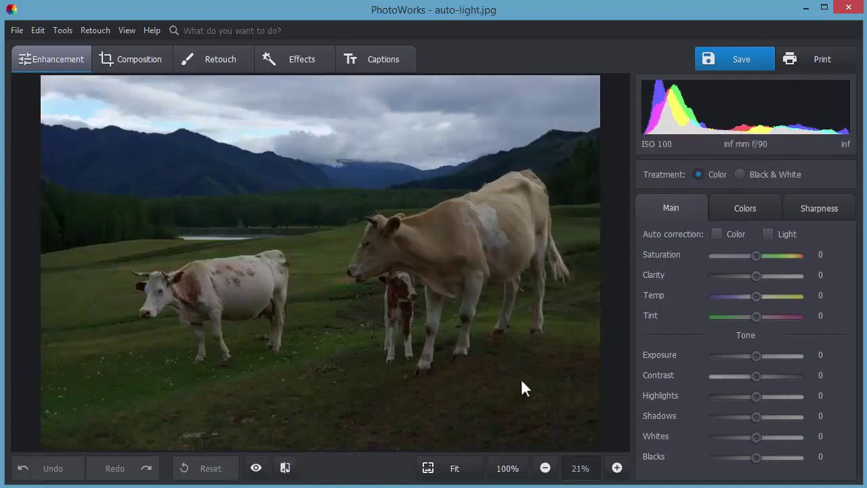
pyautogui.click(768, 234)
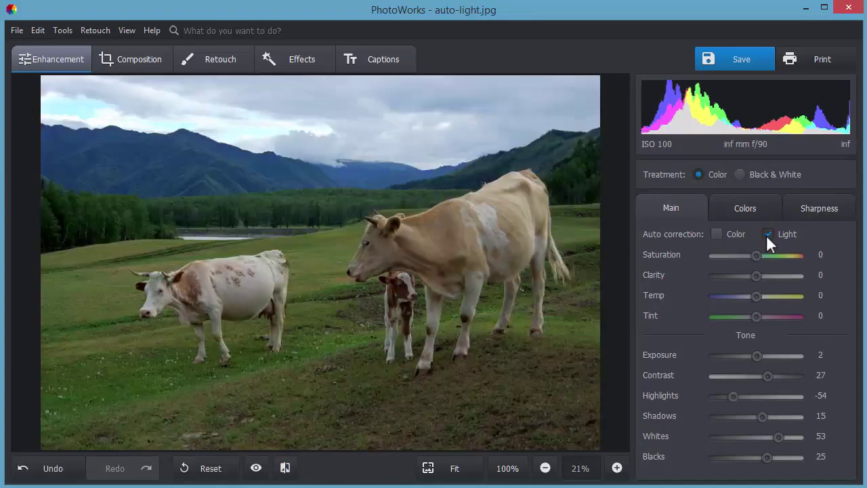
pyautogui.click(286, 468)
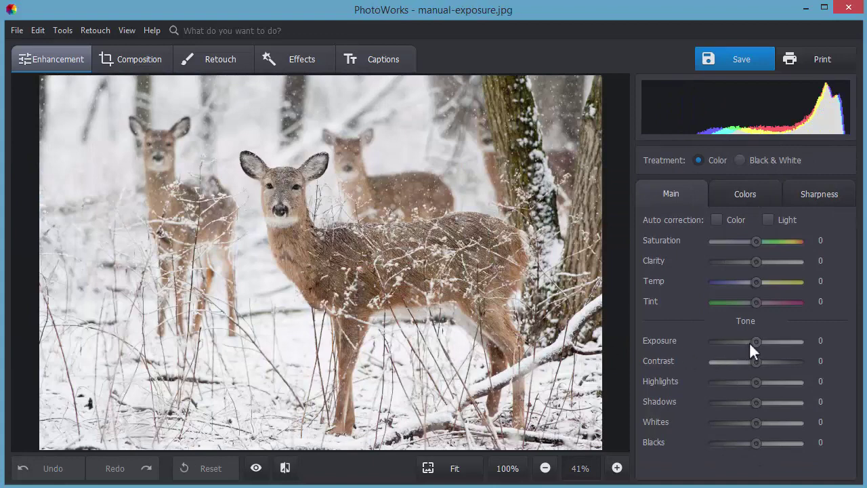
# Set the deer photo to Exposure -14, Contrast 15, Whites -29, Blacks -27, and compare with the original.
pyautogui.click(750, 342)
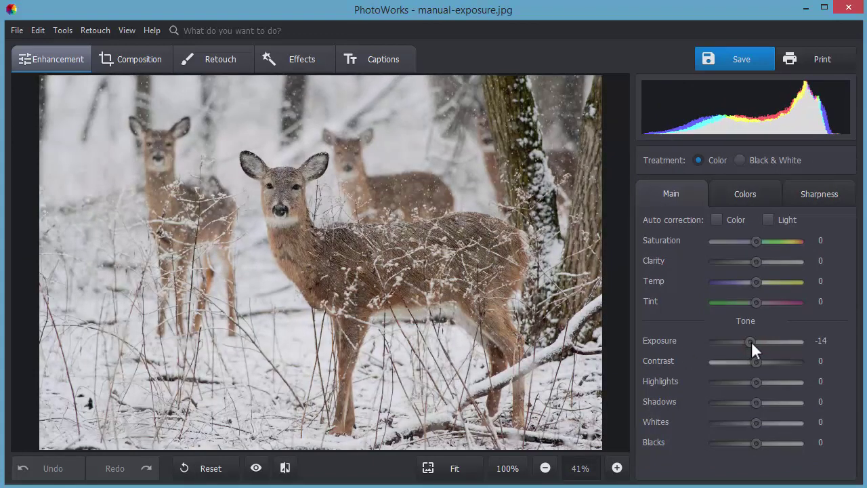
pyautogui.moveTo(754, 362); pyautogui.dragTo(762, 362)
pyautogui.moveTo(756, 422); pyautogui.dragTo(741, 442)
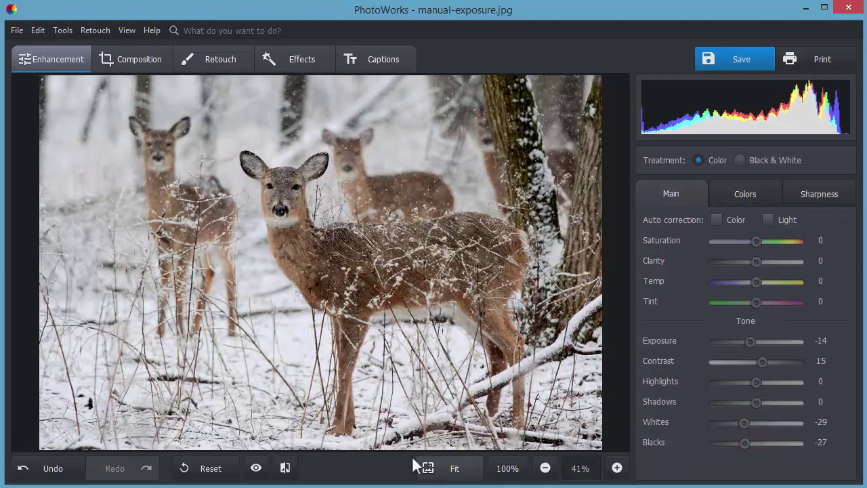
pyautogui.click(285, 467)
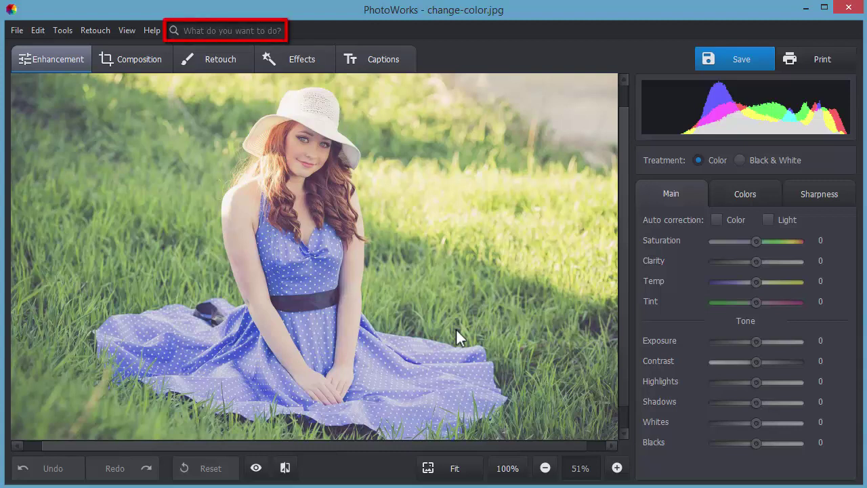
# Find Change colors by searching 'change colo', set the Blues hue to 70, and compare before/after.
pyautogui.click(247, 32)
pyautogui.write('chan')
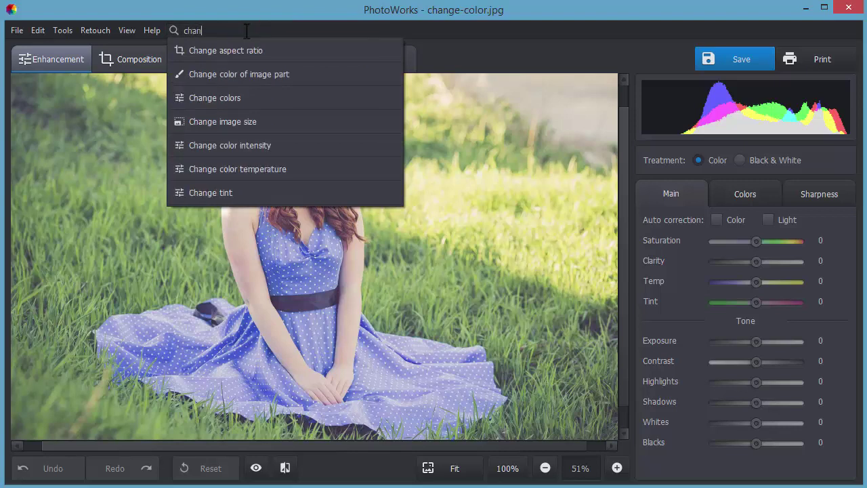
pyautogui.write('ge colo')
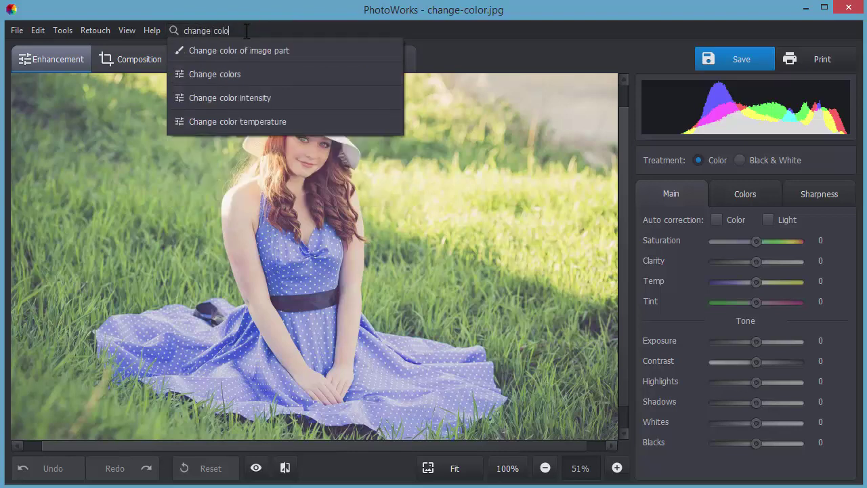
pyautogui.click(237, 74)
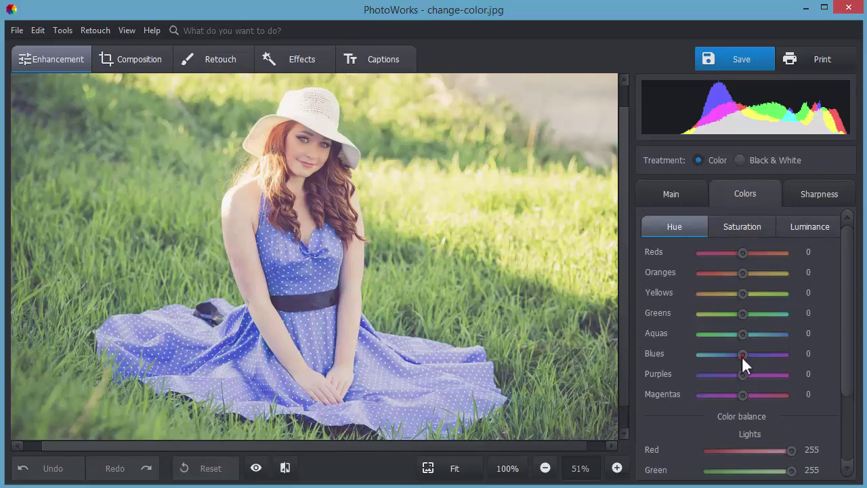
pyautogui.moveTo(742, 356); pyautogui.dragTo(785, 365)
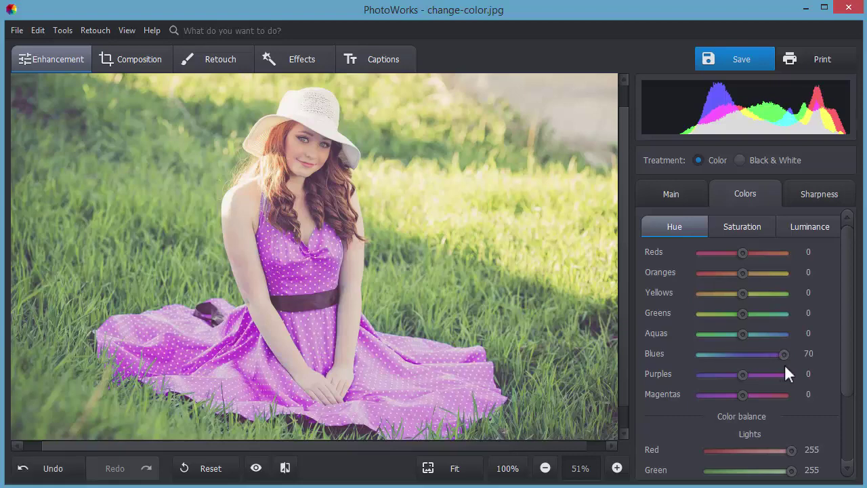
pyautogui.click(286, 467)
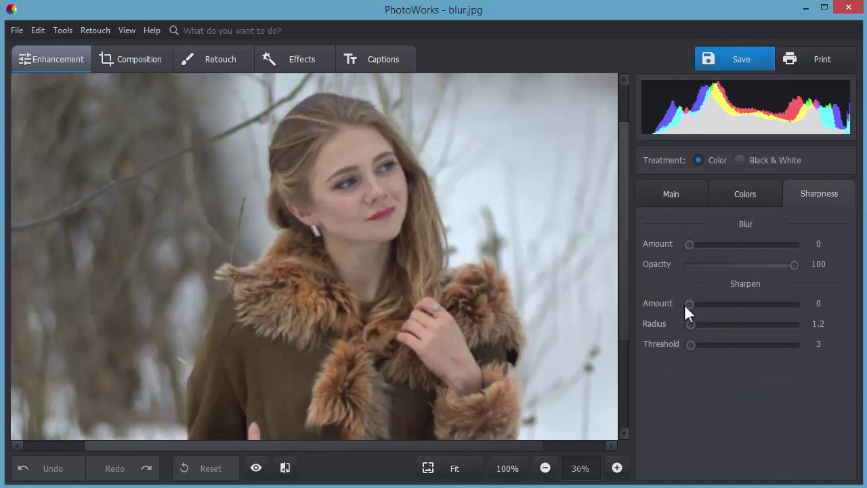
# Set Sharpen Amount 139 and Radius 6.1 on the portrait and view it beside the original.
pyautogui.moveTo(689, 304); pyautogui.dragTo(701, 324)
pyautogui.click(699, 323)
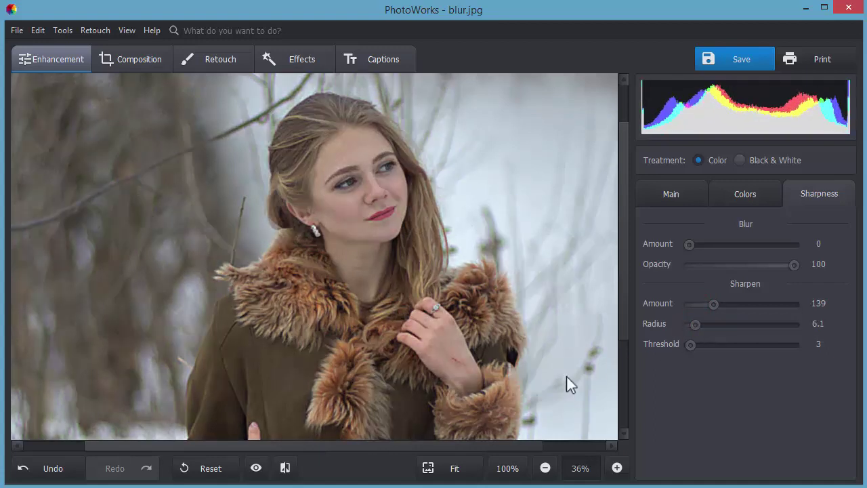
pyautogui.click(286, 470)
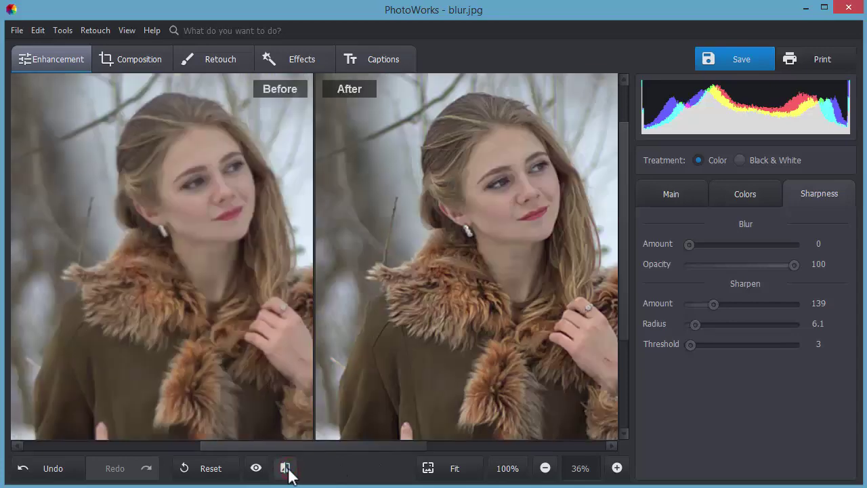
pyautogui.moveTo(465, 368); pyautogui.dragTo(429, 360)
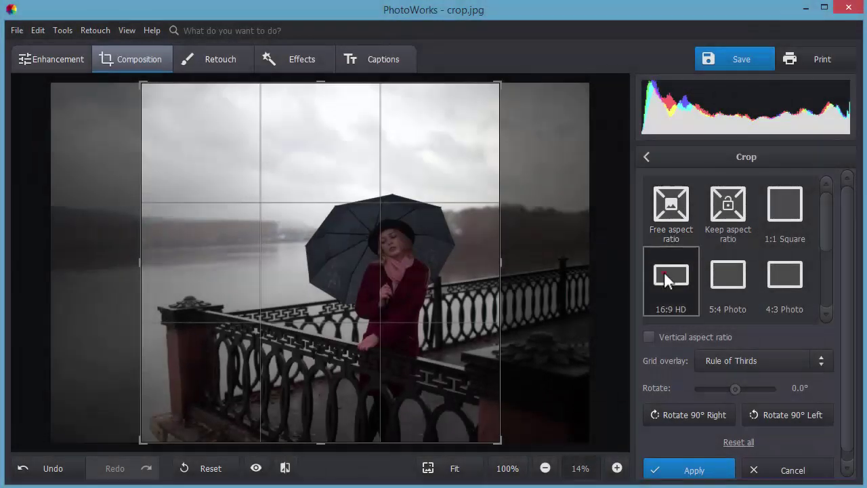
# Try the 16:9, 5:4, 4:3, iPhone X and Facebook Cover crop presets, then settle on Keep aspect ratio.
pyautogui.click(671, 275)
pyautogui.click(727, 280)
pyautogui.click(779, 281)
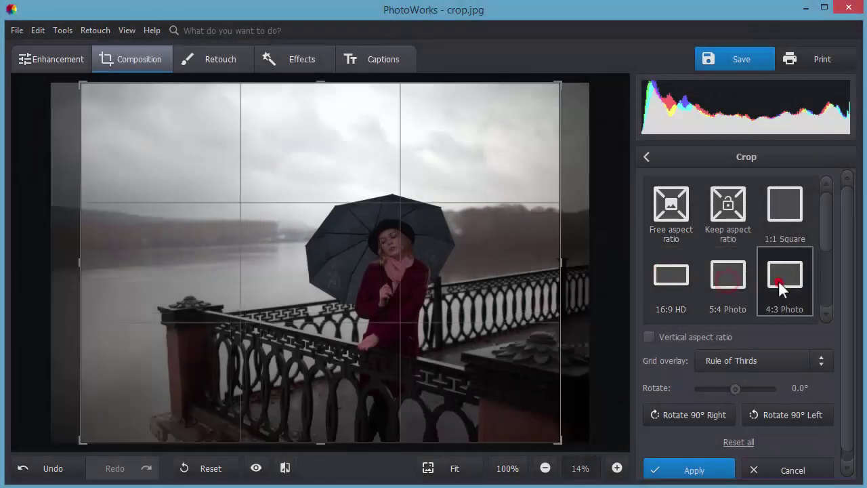
pyautogui.moveTo(822, 226)
pyautogui.mouseDown()
pyautogui.moveTo(820, 281)
pyautogui.moveTo(824, 223)
pyautogui.mouseUp()
pyautogui.click(732, 228)
pyautogui.click(669, 287)
pyautogui.click(727, 201)
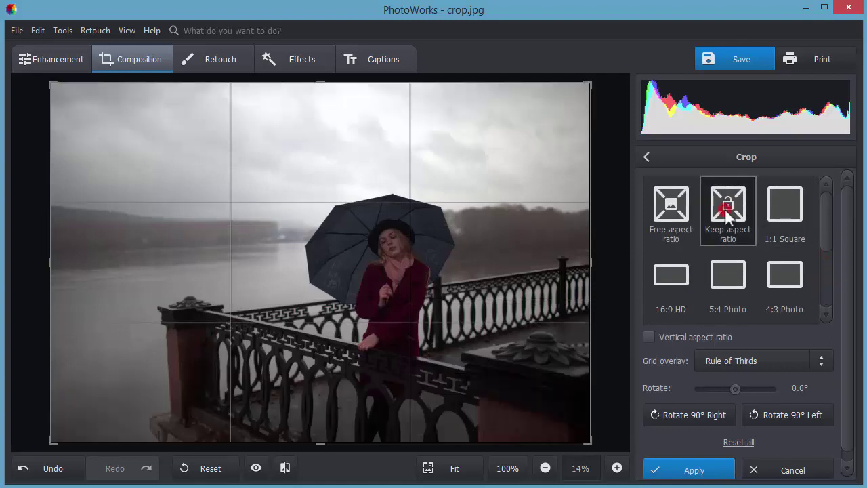
# Switch the crop guide overlay through Diagonal and Triangle to Golden ratio.
pyautogui.click(720, 356)
pyautogui.click(721, 266)
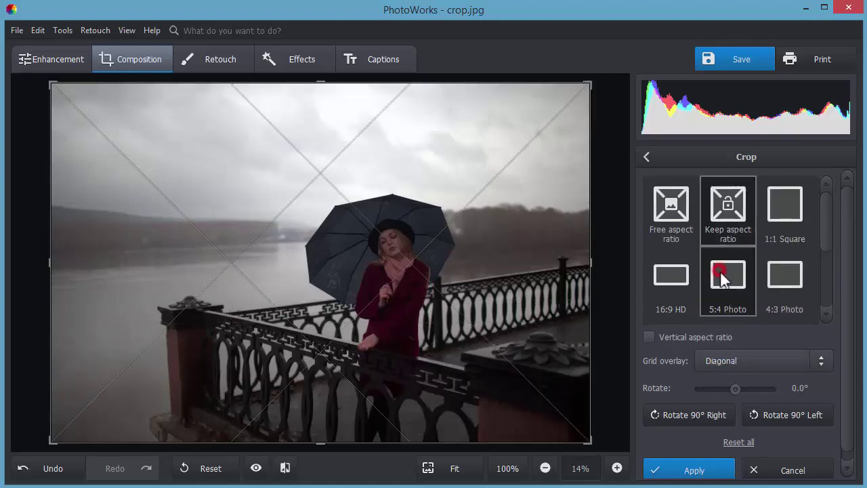
pyautogui.click(725, 360)
pyautogui.click(722, 290)
pyautogui.click(722, 359)
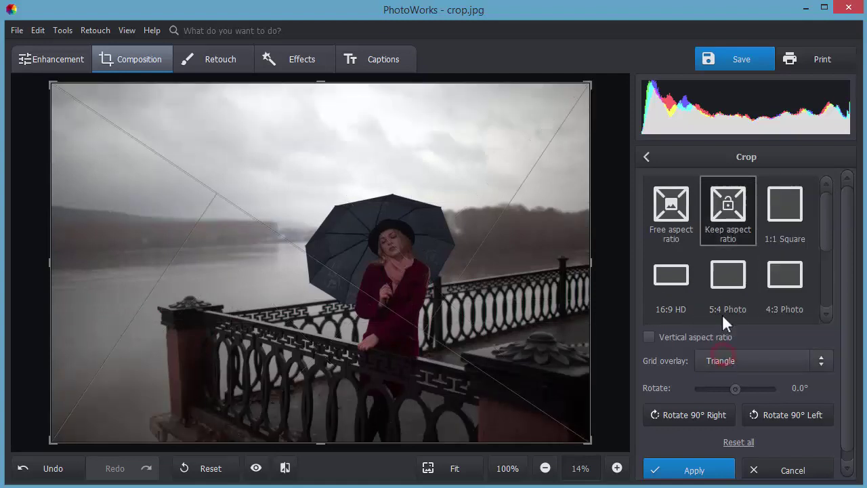
pyautogui.click(722, 314)
# Shrink and position the crop frame over the woman with the umbrella, then apply the crop.
pyautogui.moveTo(581, 92); pyautogui.dragTo(449, 193)
pyautogui.moveTo(379, 306); pyautogui.dragTo(395, 257)
pyautogui.moveTo(460, 125); pyautogui.dragTo(416, 161)
pyautogui.moveTo(355, 238); pyautogui.dragTo(407, 233)
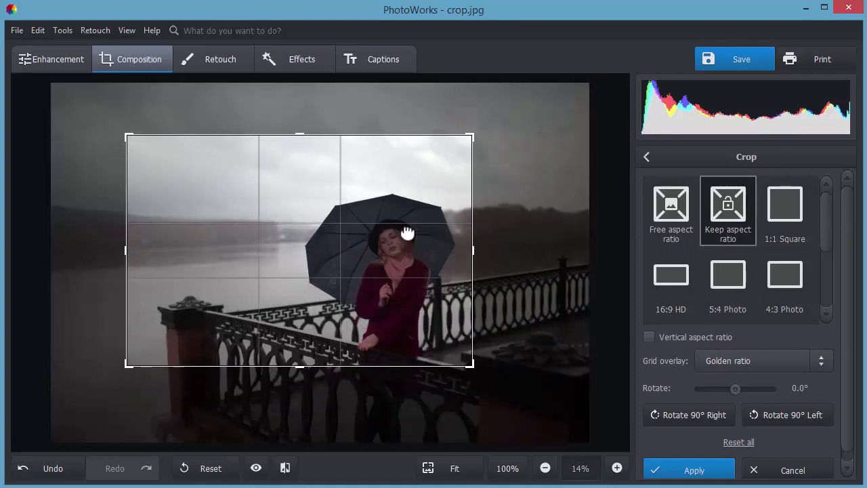
pyautogui.click(667, 469)
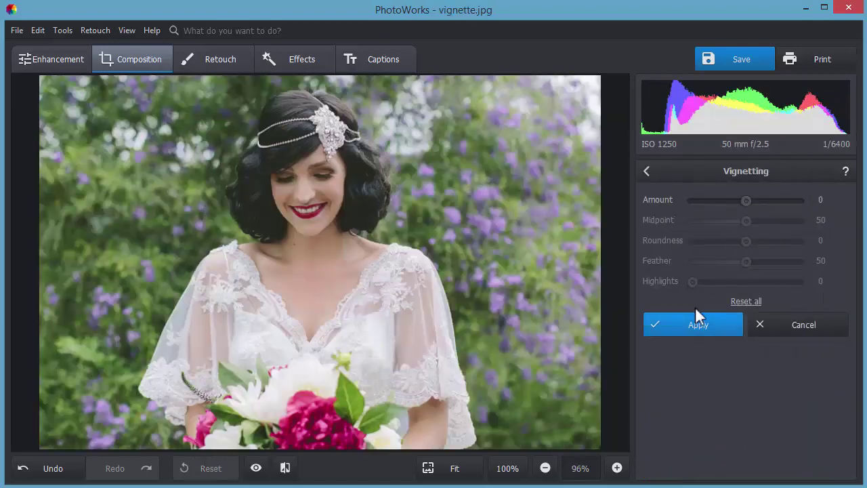
# Apply a vignette of Amount 53, Midpoint 44, Roundness 42, Feather 37 to the bride photo and compare.
pyautogui.moveTo(744, 202); pyautogui.dragTo(732, 256)
pyautogui.click(745, 261)
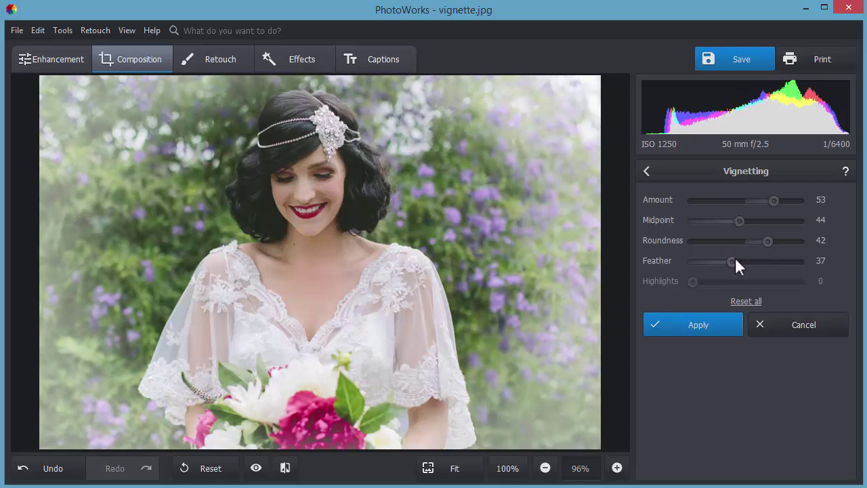
pyautogui.click(700, 317)
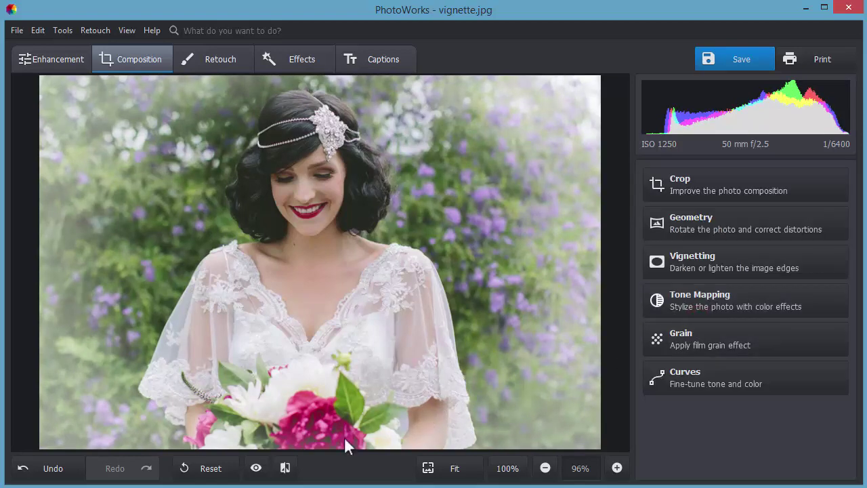
pyautogui.click(287, 465)
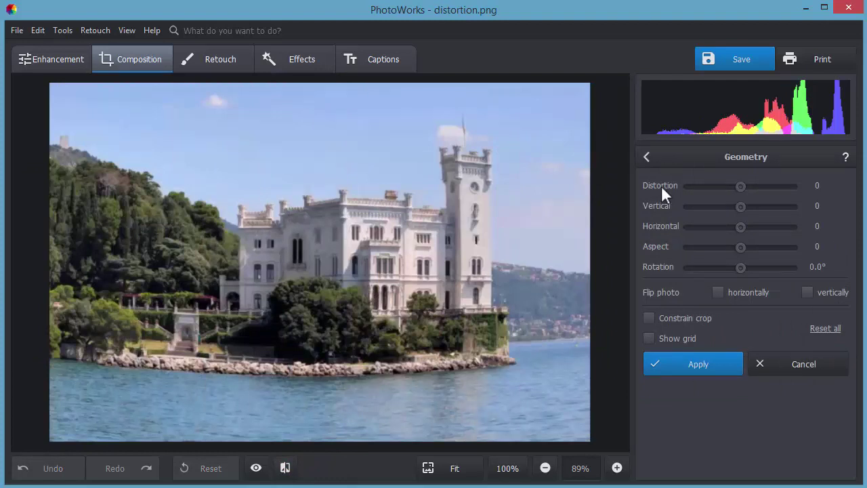
# Set Distortion 64 and Vertical -21 on the castle photo, enable Constrain crop, and turn Show grid off.
pyautogui.click(648, 337)
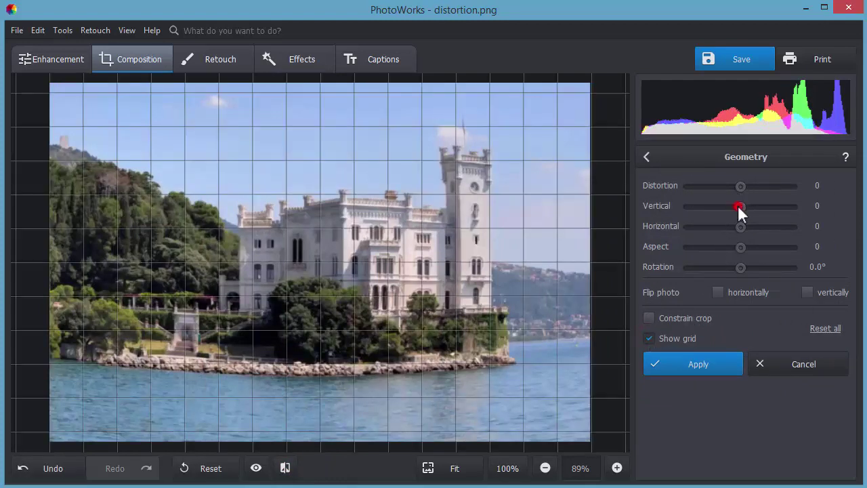
pyautogui.moveTo(738, 206); pyautogui.dragTo(772, 184)
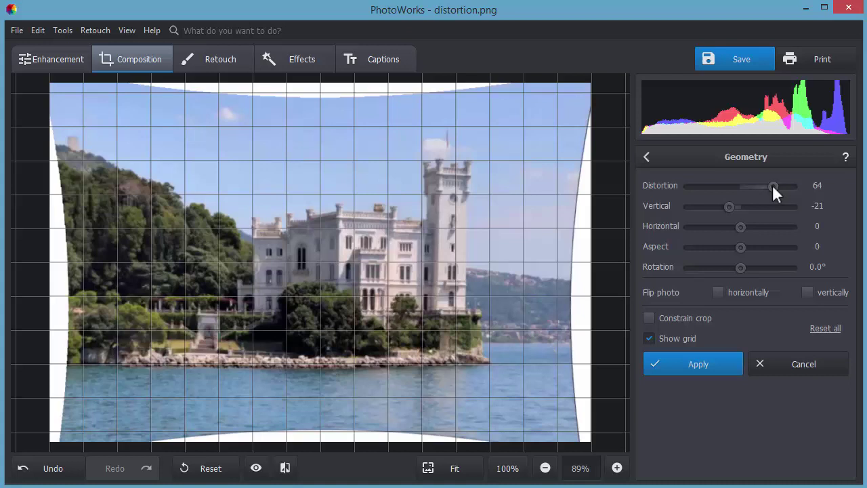
pyautogui.click(649, 318)
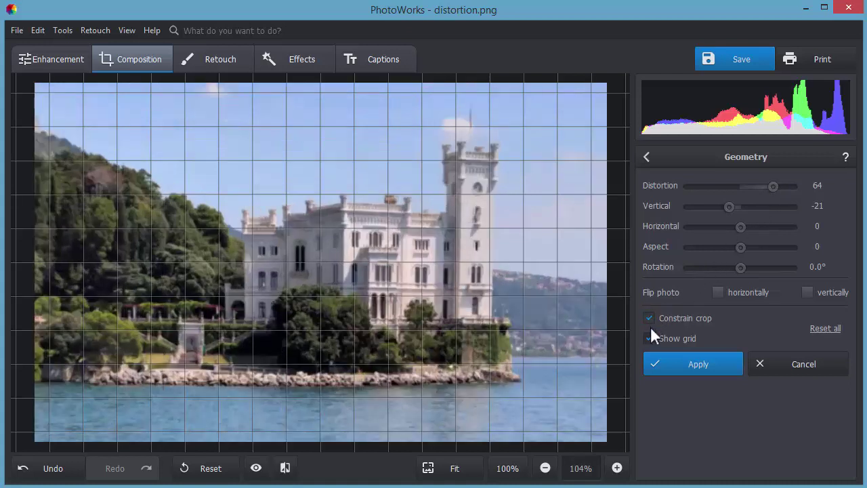
pyautogui.click(650, 338)
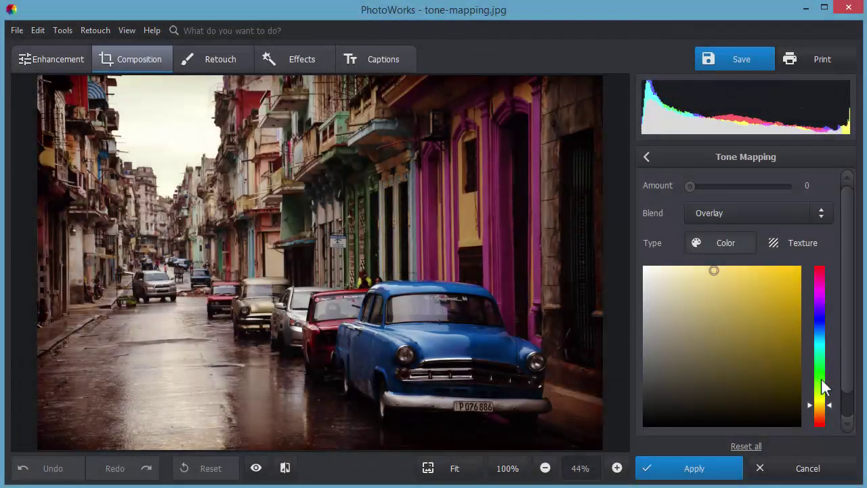
# Tint the street photo violet, try Normal, Multiply and Screen, settle on Overlay at Amount 46, and compare.
pyautogui.moveTo(825, 405)
pyautogui.mouseDown()
pyautogui.moveTo(829, 333)
pyautogui.moveTo(817, 315)
pyautogui.mouseUp()
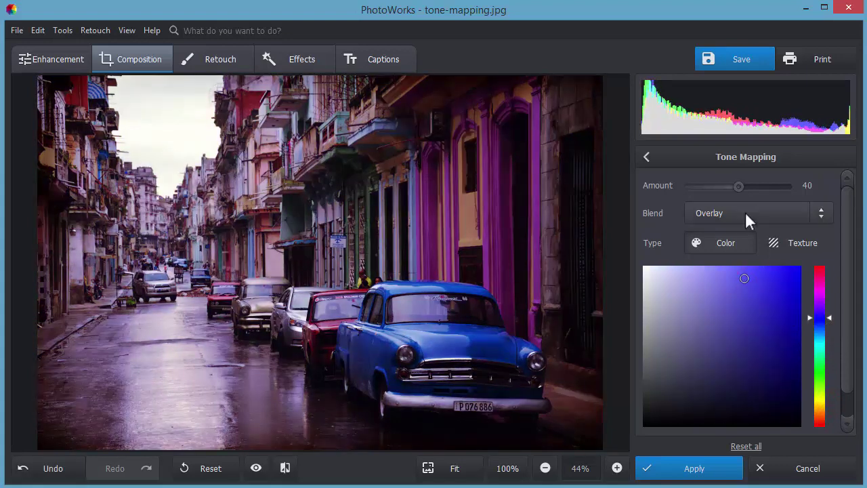
pyautogui.click(745, 214)
pyautogui.click(742, 234)
pyautogui.click(738, 214)
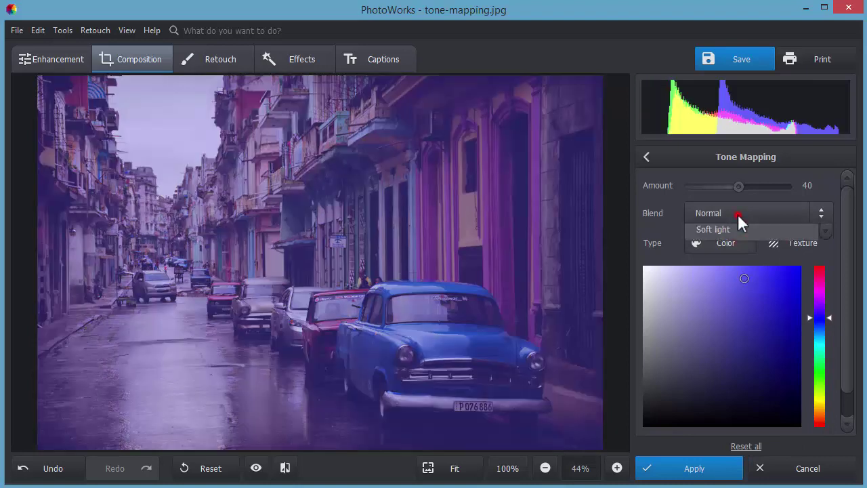
pyautogui.click(733, 258)
pyautogui.click(727, 214)
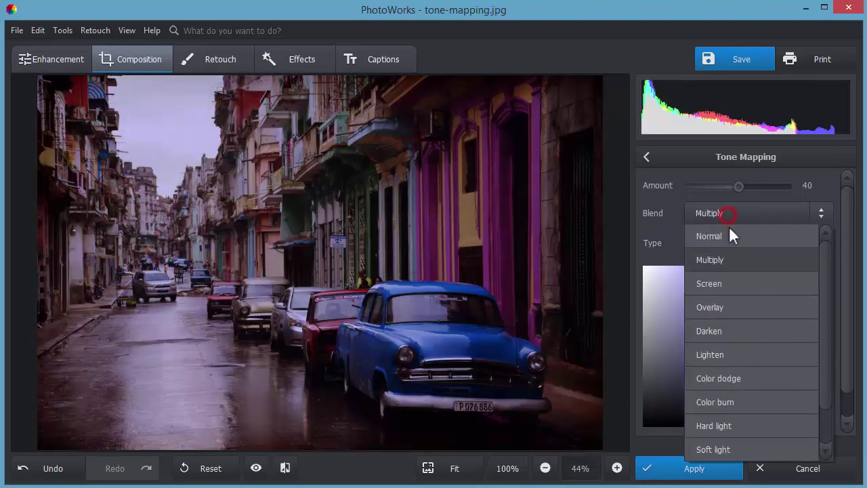
pyautogui.click(719, 284)
pyautogui.click(728, 211)
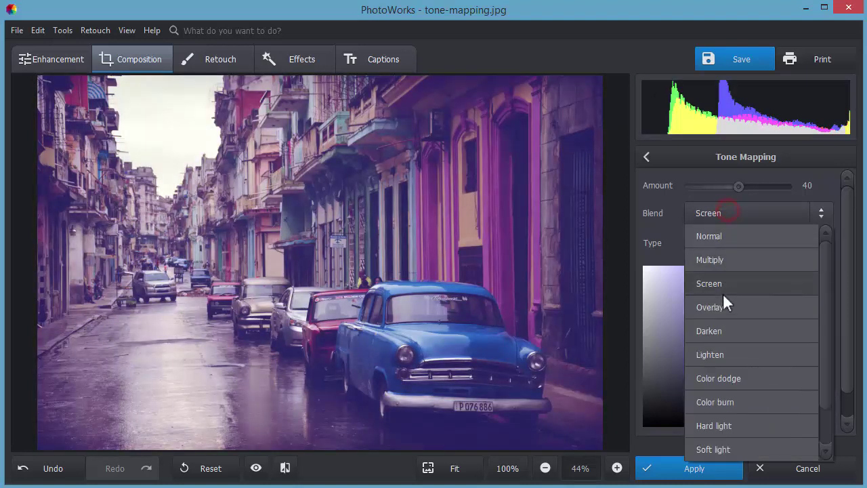
pyautogui.click(722, 305)
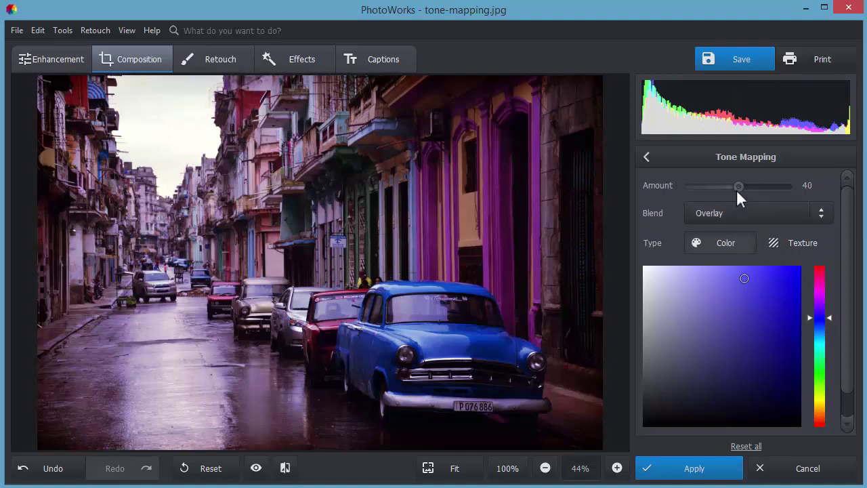
pyautogui.moveTo(737, 187)
pyautogui.mouseDown()
pyautogui.moveTo(726, 186)
pyautogui.moveTo(745, 189)
pyautogui.mouseUp()
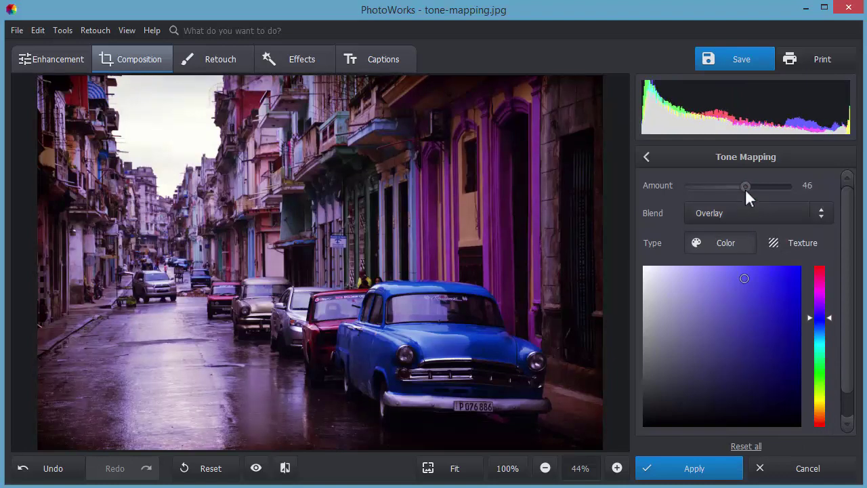
pyautogui.click(285, 467)
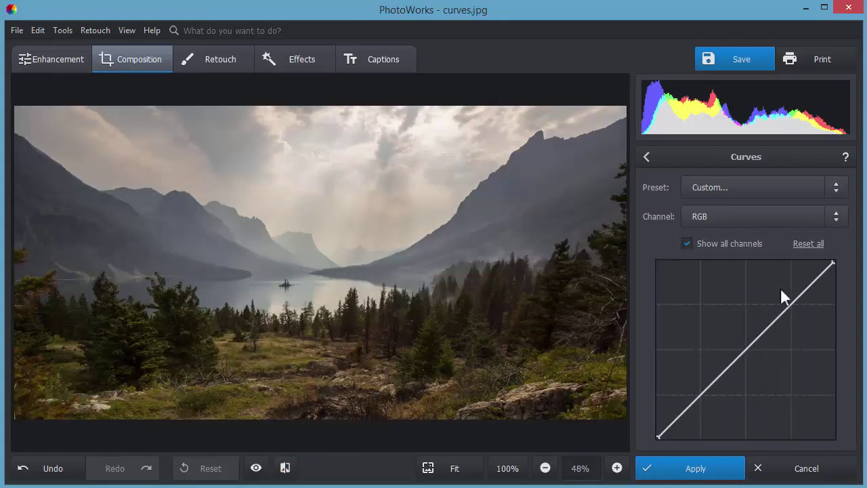
# Raise an upper curve point and pull a lower one down into an S, toggling the preview off and on.
pyautogui.moveTo(800, 293); pyautogui.dragTo(796, 290)
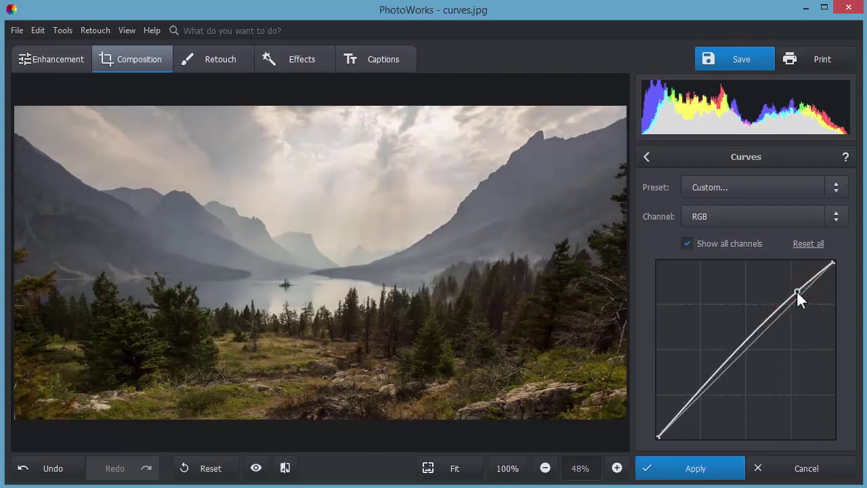
pyautogui.moveTo(692, 398); pyautogui.dragTo(692, 395)
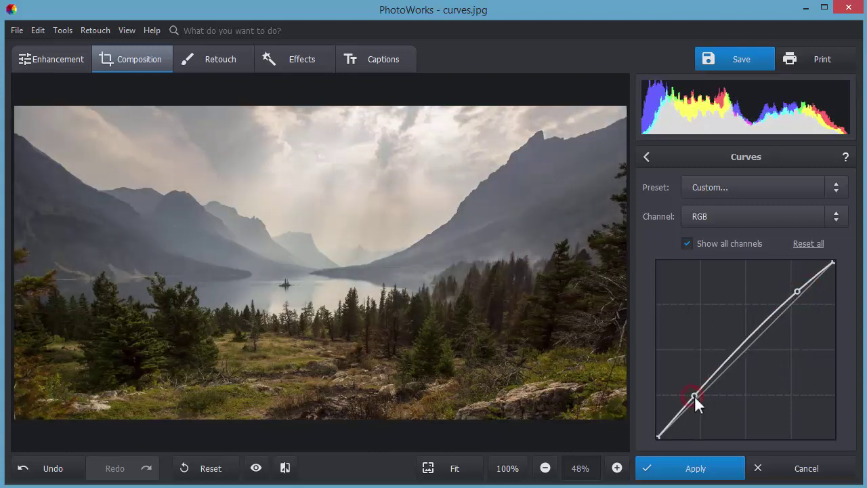
pyautogui.moveTo(694, 395); pyautogui.dragTo(699, 403)
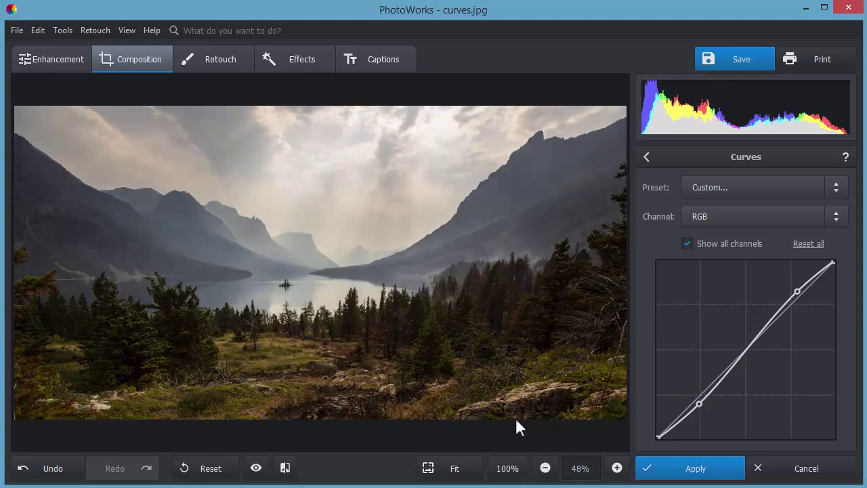
pyautogui.click(257, 468)
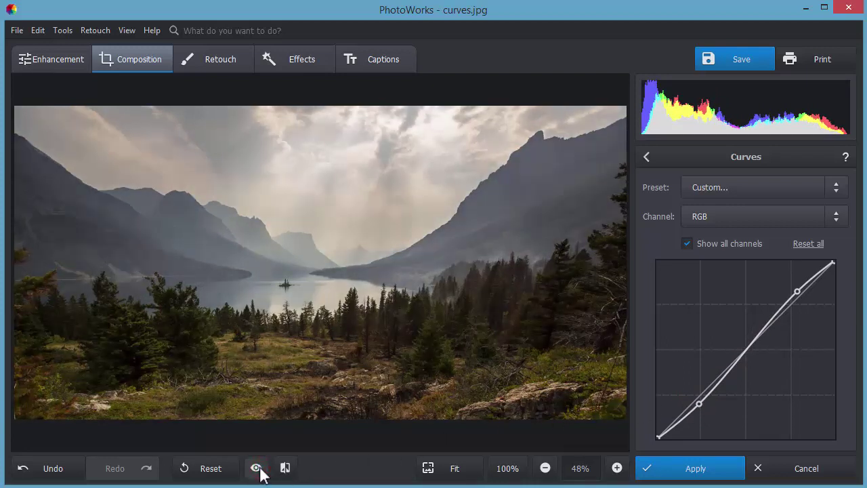
pyautogui.click(257, 468)
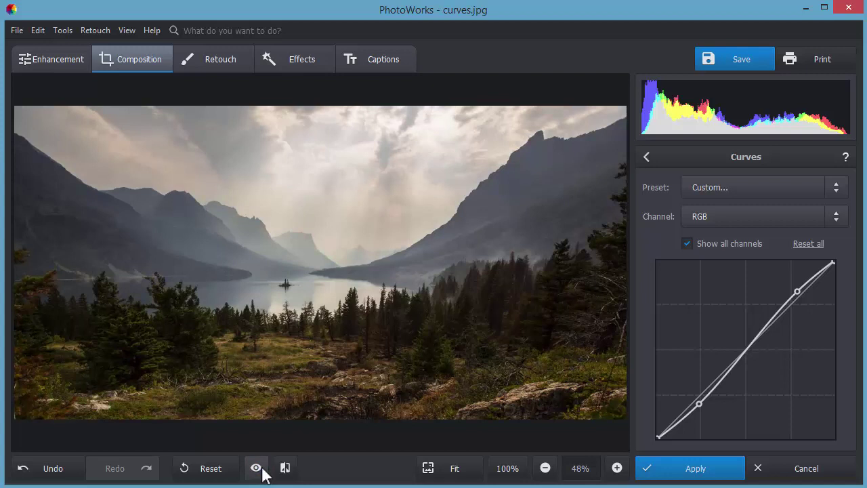
# Bow the Blue channel curve upward for a bluish cast, then reset it straight.
pyautogui.click(809, 252)
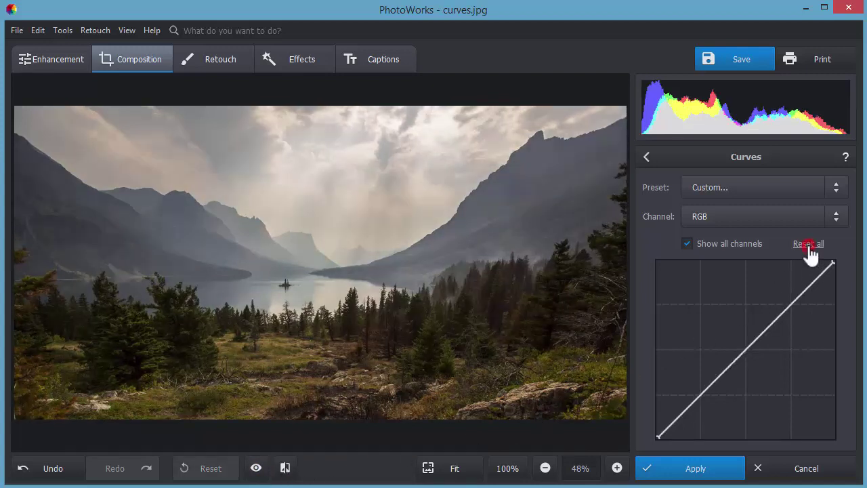
pyautogui.click(771, 218)
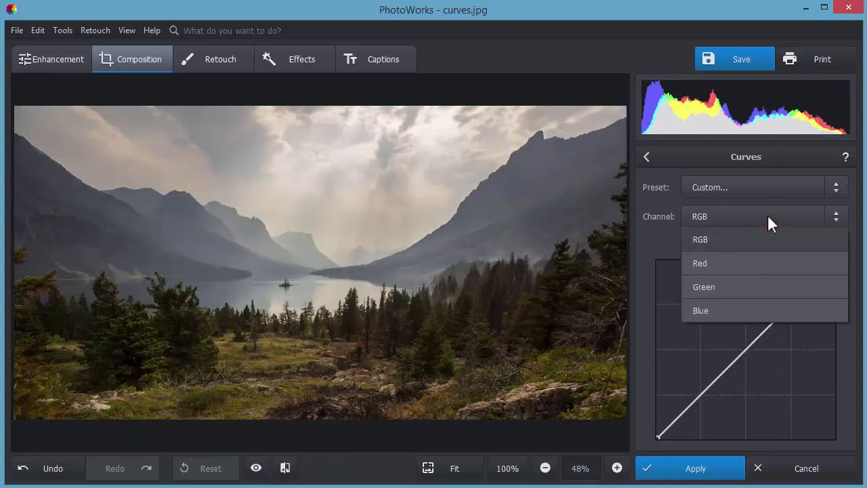
pyautogui.click(728, 310)
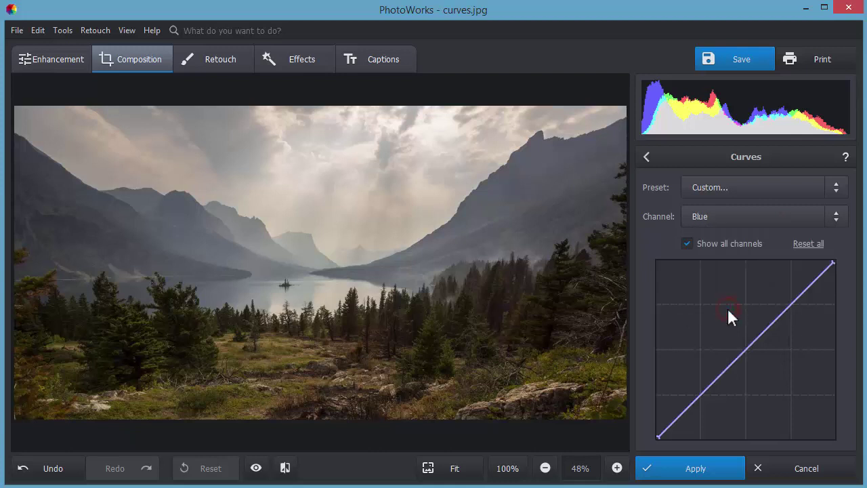
pyautogui.moveTo(789, 304); pyautogui.dragTo(775, 298)
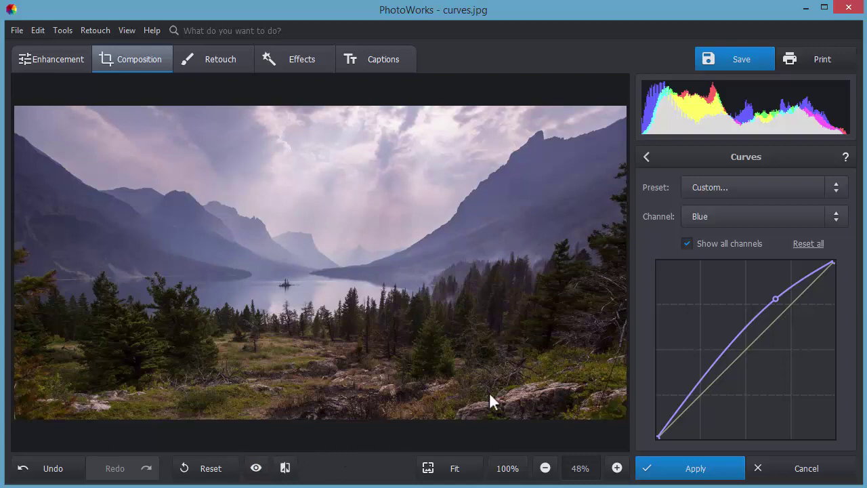
pyautogui.click(808, 245)
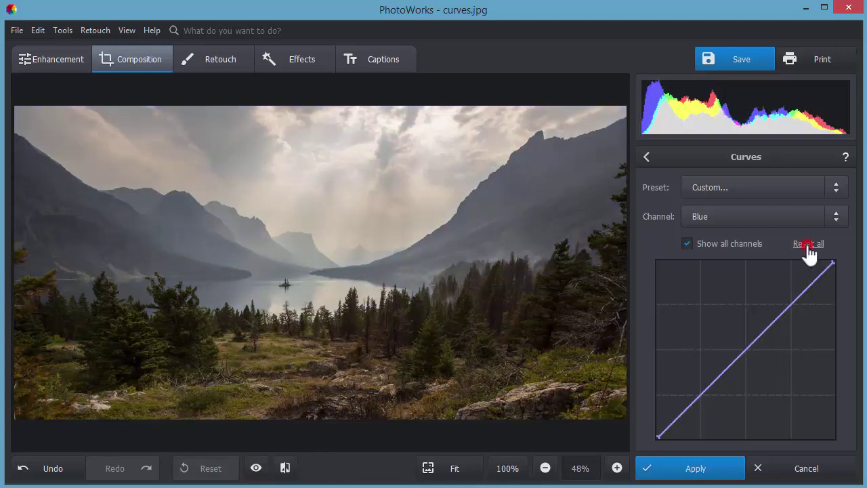
# Try the Increase contrast, Increase brightness and Blue tones curve presets, finishing with Vanilla effect.
pyautogui.click(759, 189)
pyautogui.click(747, 227)
pyautogui.click(739, 187)
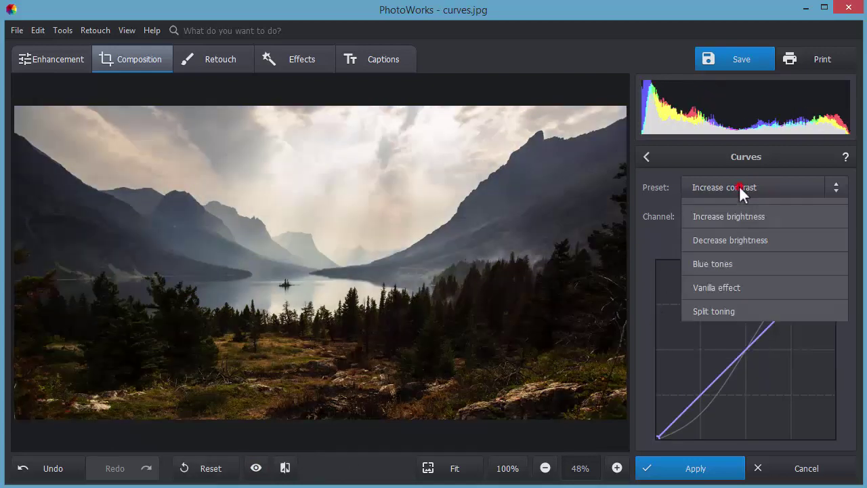
pyautogui.click(728, 281)
pyautogui.click(724, 187)
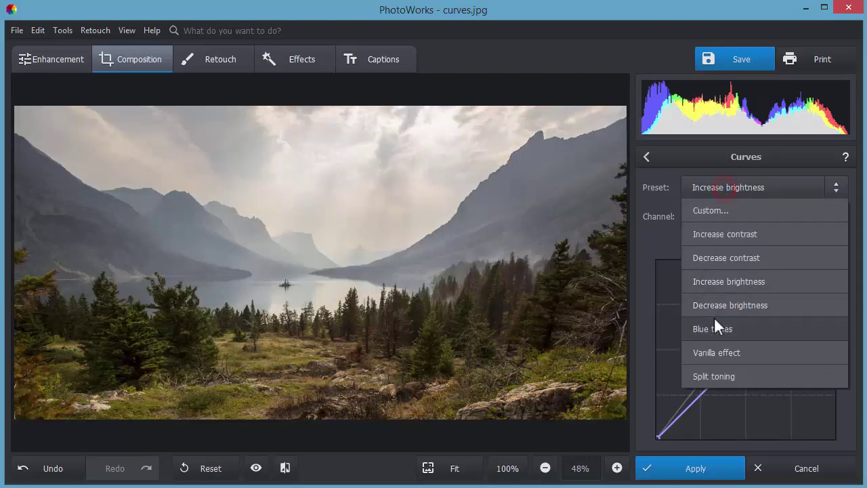
pyautogui.click(714, 326)
pyautogui.click(716, 188)
pyautogui.click(712, 351)
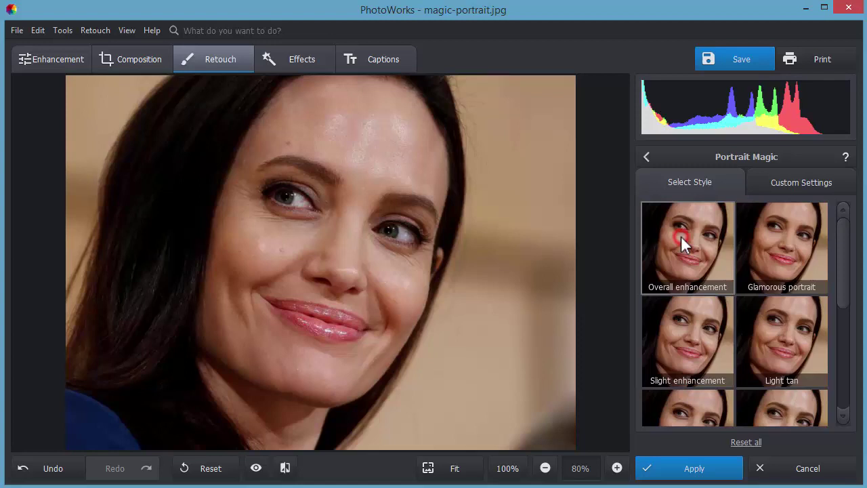
# Try the Overall enhancement and Slight enhancement portrait styles, settling on Remove face shine.
pyautogui.click(784, 248)
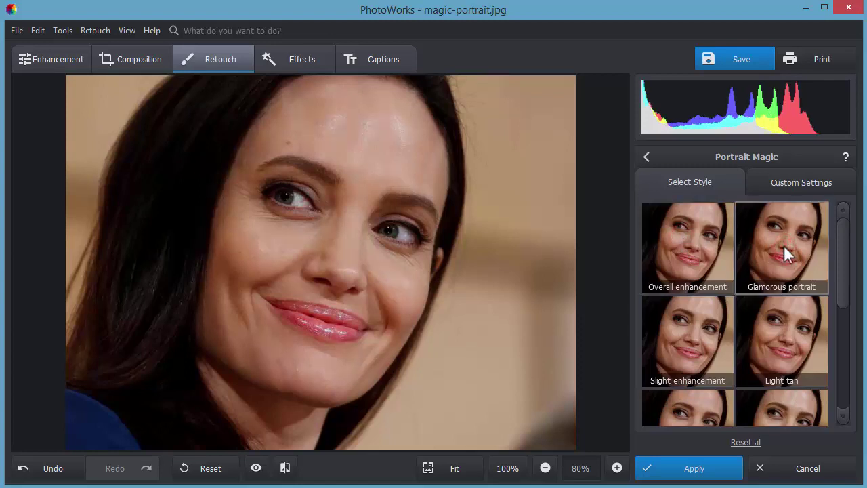
pyautogui.click(712, 340)
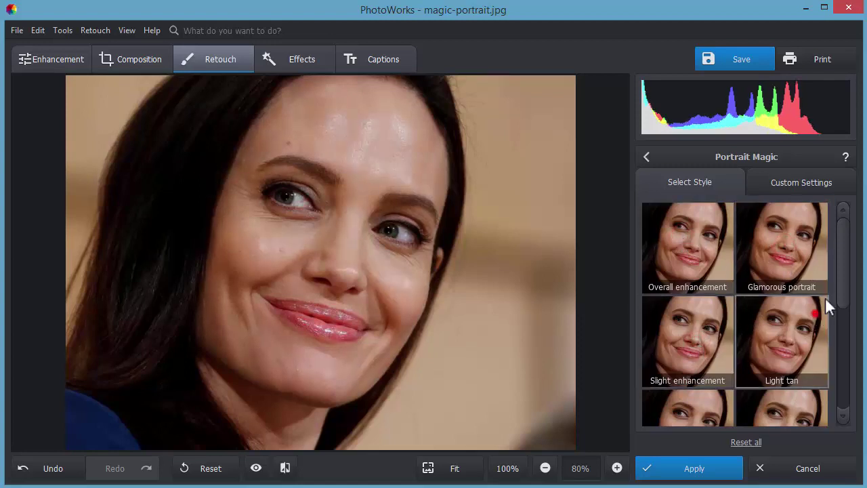
pyautogui.moveTo(847, 271); pyautogui.dragTo(846, 331)
pyautogui.click(698, 298)
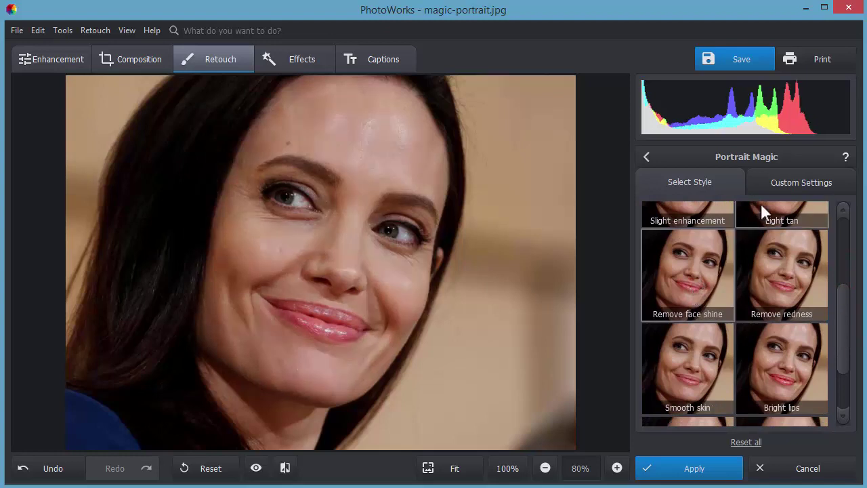
# Raise glare reduction to 92, increase skin smoothing, adjust lip saturation, then compare before and after.
pyautogui.click(792, 182)
pyautogui.moveTo(735, 267); pyautogui.dragTo(777, 264)
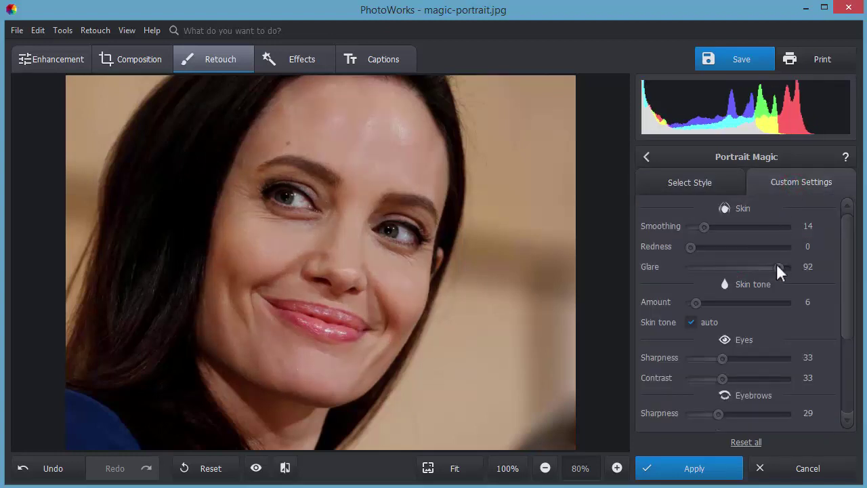
pyautogui.moveTo(707, 227); pyautogui.dragTo(723, 227)
pyautogui.click(723, 227)
pyautogui.moveTo(843, 264); pyautogui.dragTo(841, 338)
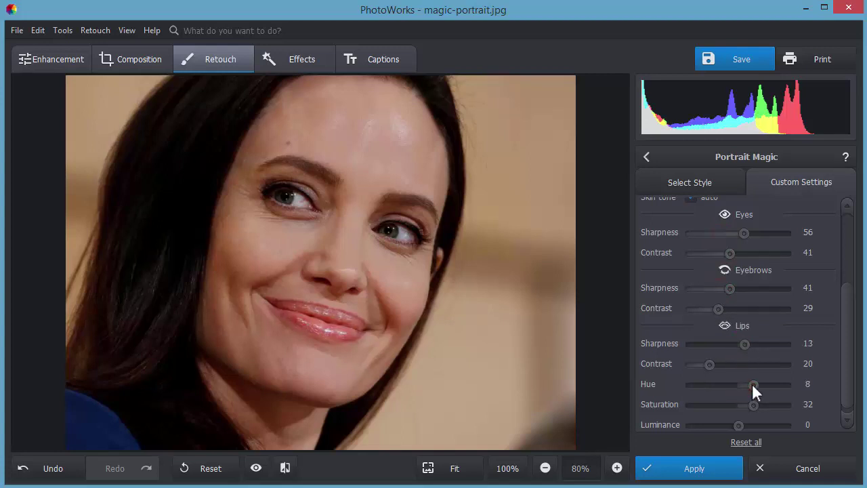
pyautogui.moveTo(754, 405)
pyautogui.mouseDown()
pyautogui.moveTo(762, 403)
pyautogui.moveTo(721, 404)
pyautogui.moveTo(769, 402)
pyautogui.moveTo(756, 414)
pyautogui.mouseUp()
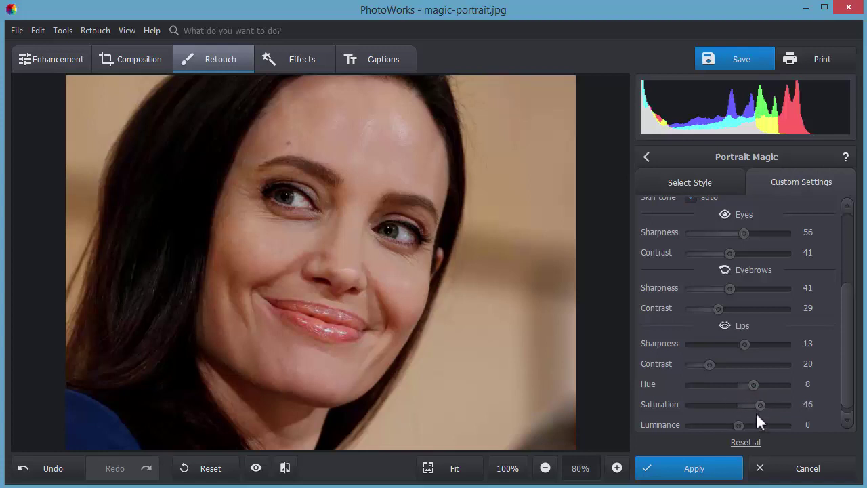
pyautogui.click(285, 469)
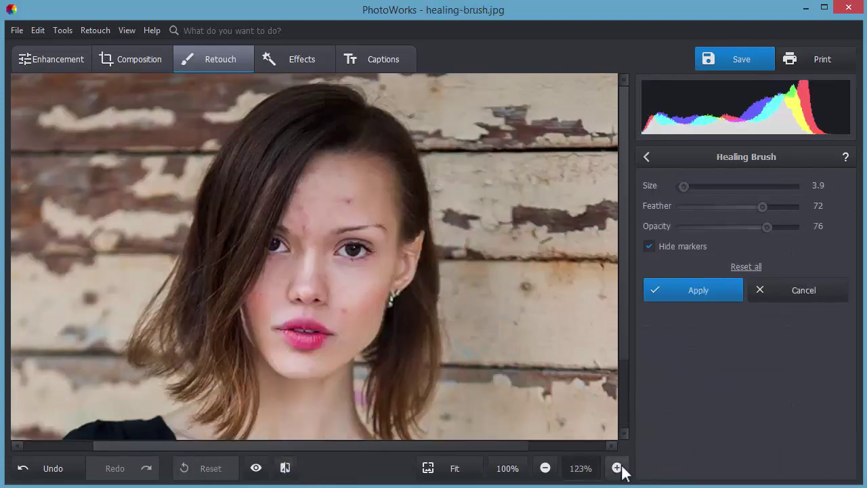
# Zoom in, set the Healing Brush size to 8.6, and heal spots on chin, cheek, forehead and brows.
pyautogui.click(617, 468)
pyautogui.click(617, 468)
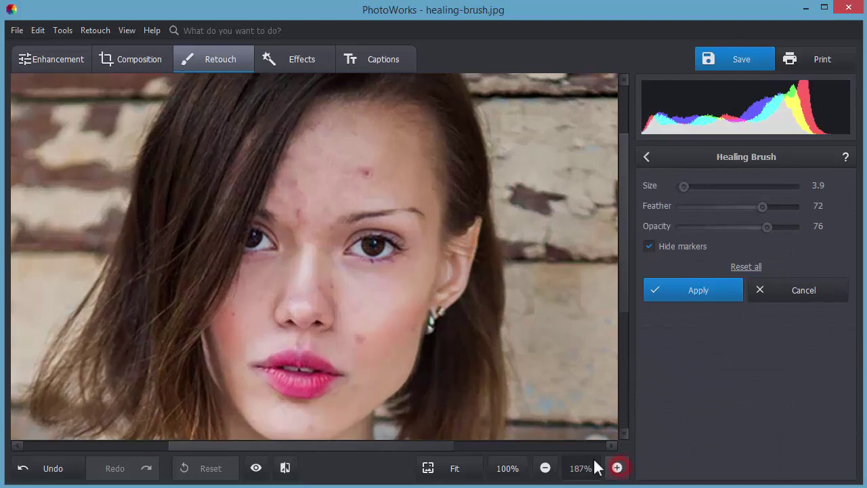
pyautogui.moveTo(687, 190); pyautogui.dragTo(694, 186)
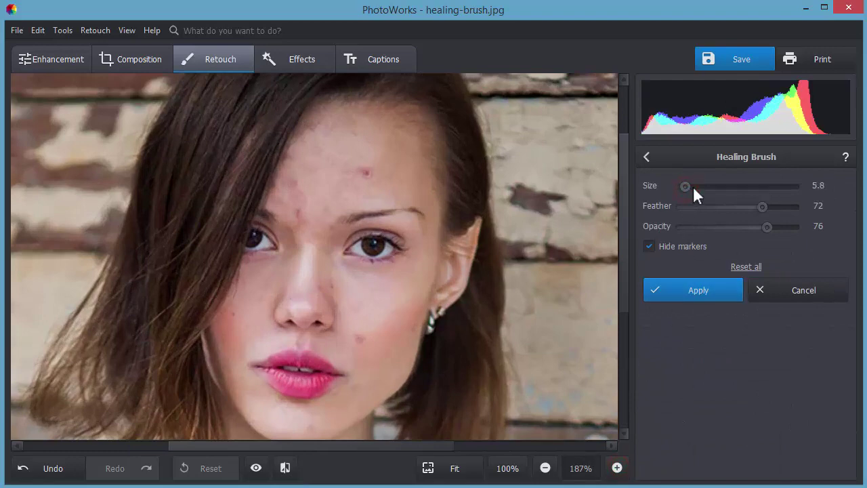
pyautogui.click(360, 337)
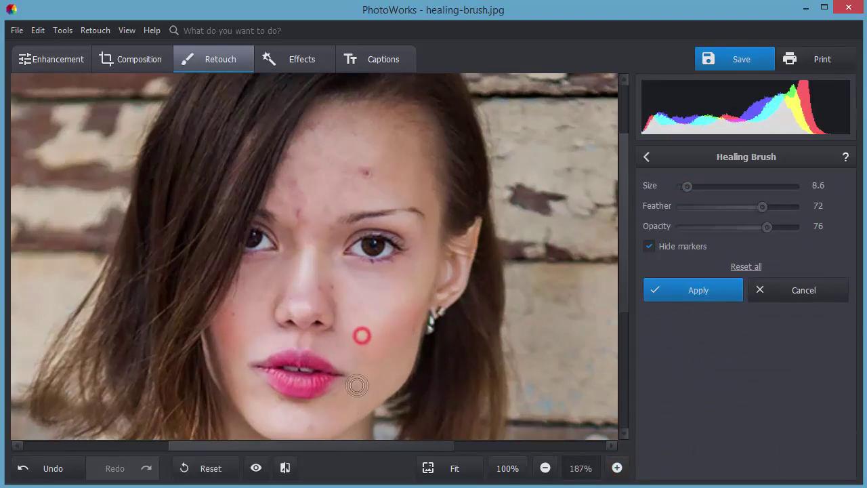
pyautogui.click(311, 427)
pyautogui.click(365, 172)
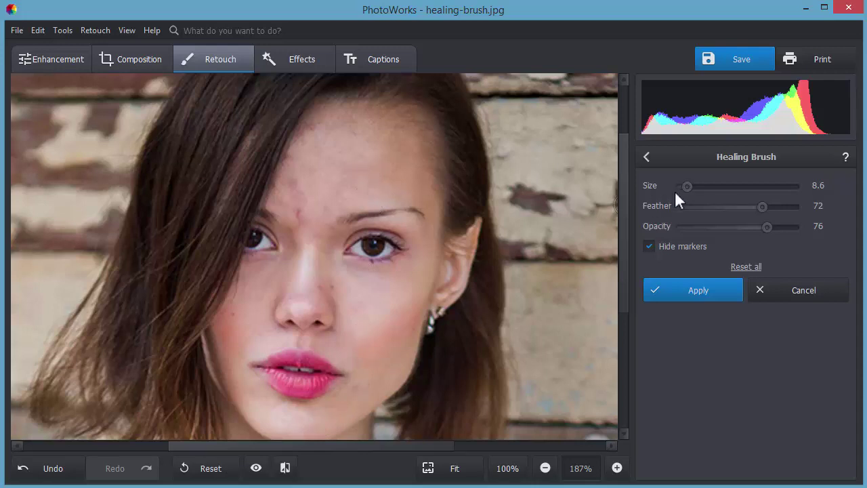
pyautogui.click(298, 205)
pyautogui.click(332, 224)
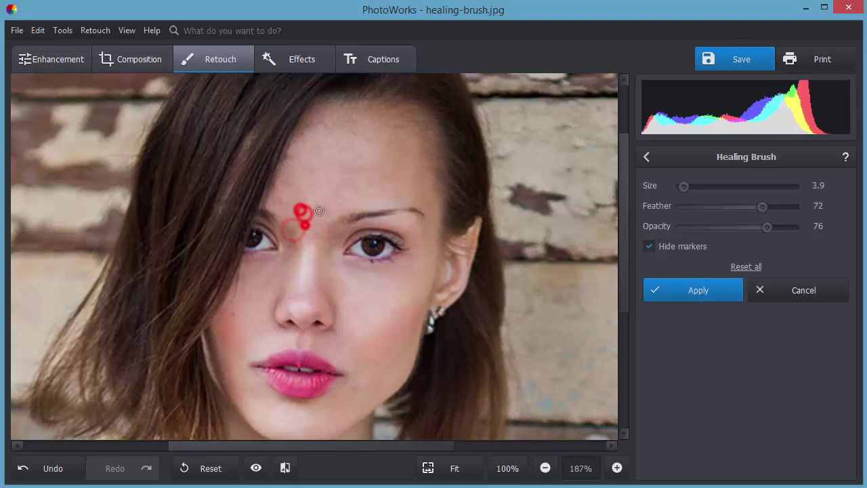
pyautogui.click(348, 178)
pyautogui.click(388, 175)
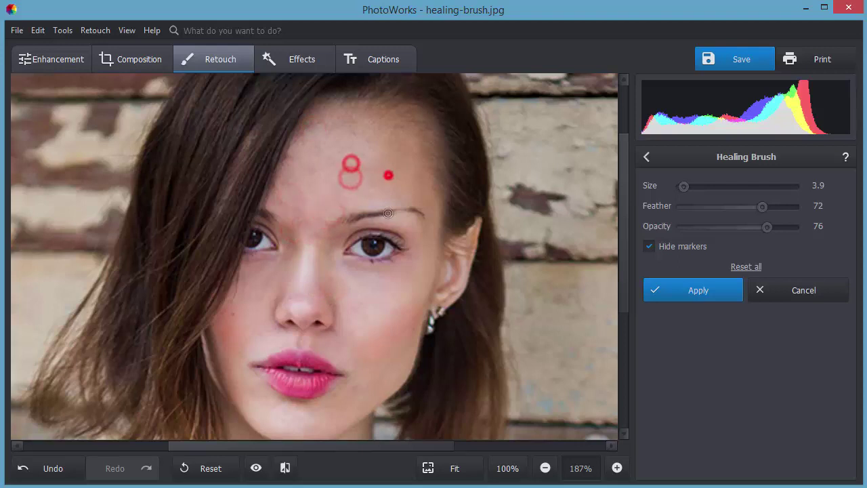
# Zoom out to 142% and toggle the original view to check the retouch.
pyautogui.click(543, 471)
pyautogui.click(544, 469)
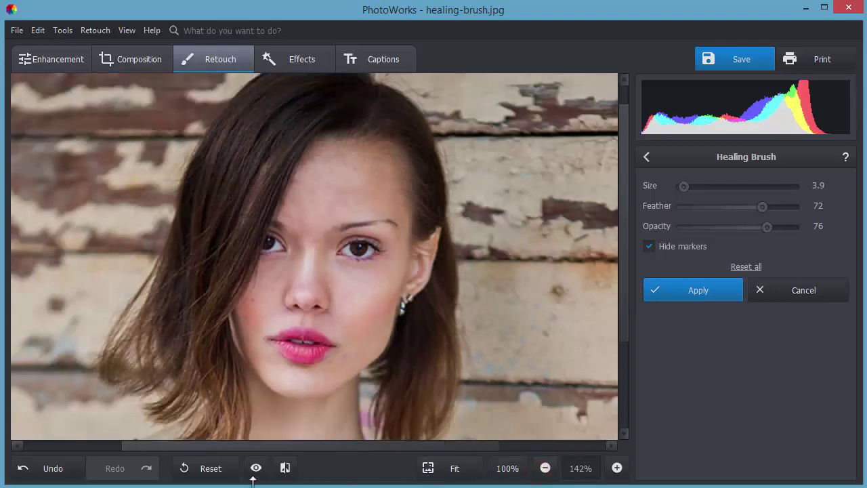
pyautogui.click(256, 471)
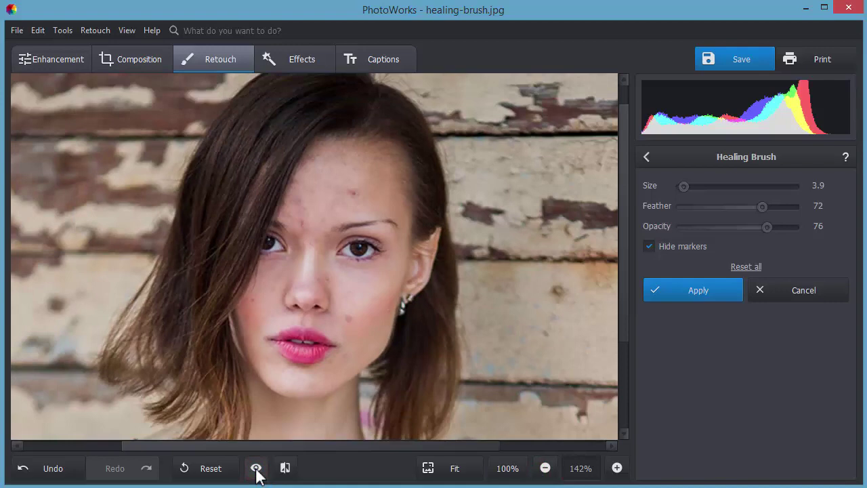
pyautogui.click(256, 469)
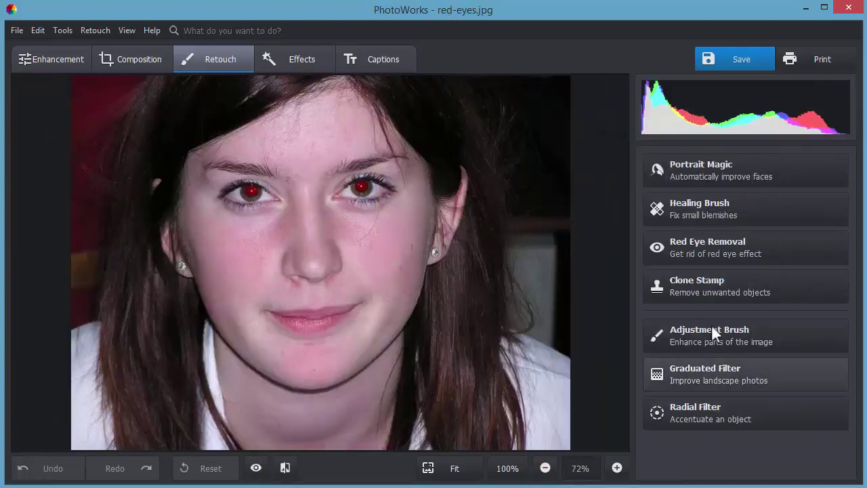
# Remove red from both pupils with a Size 14 Red Eye Removal brush, apply, and compare.
pyautogui.click(701, 248)
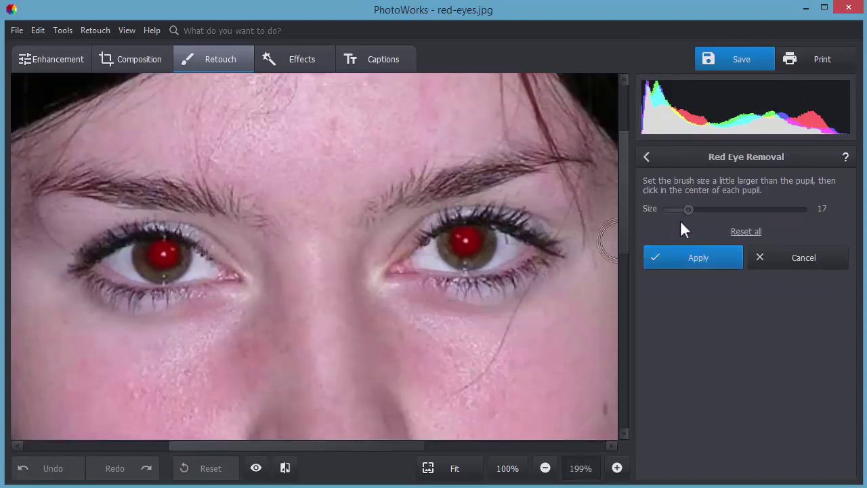
pyautogui.moveTo(687, 209); pyautogui.dragTo(689, 210)
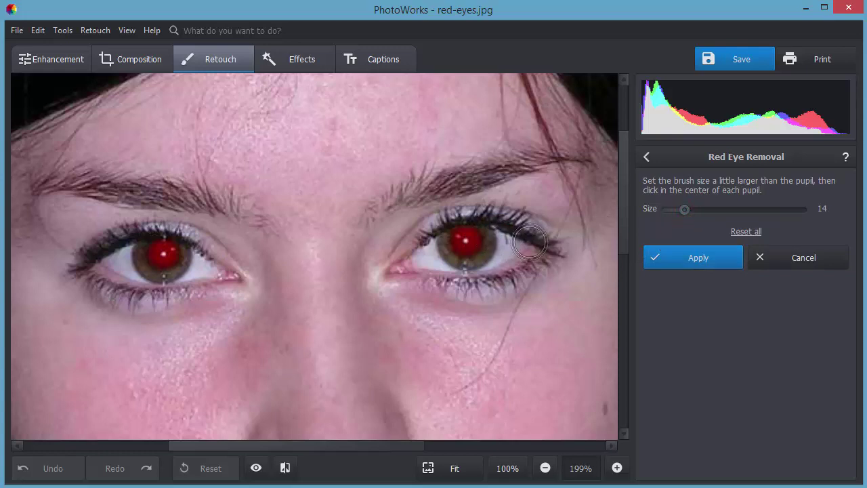
pyautogui.click(465, 241)
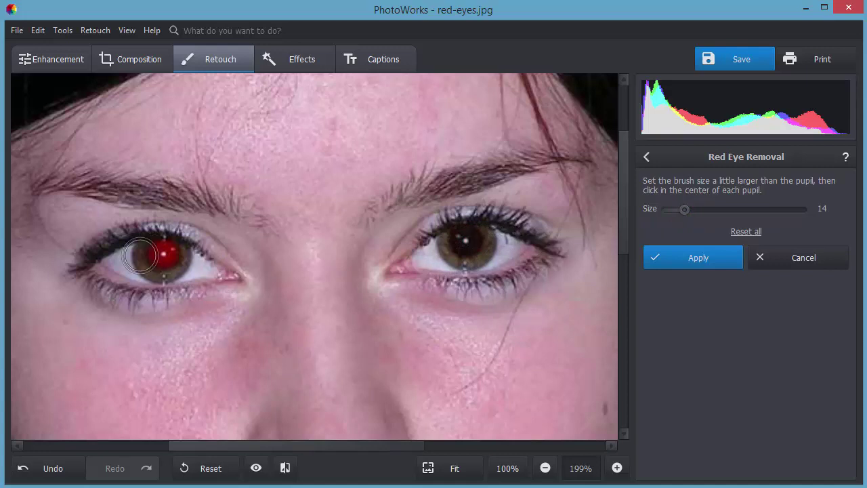
pyautogui.click(162, 254)
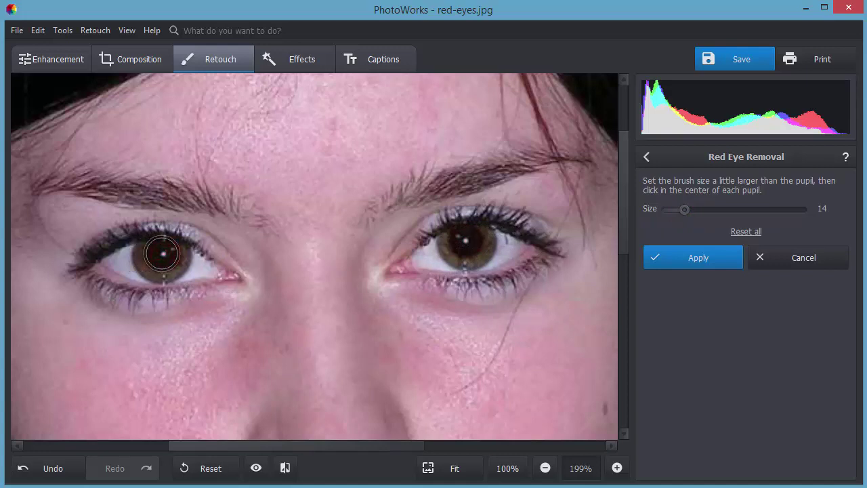
pyautogui.click(696, 260)
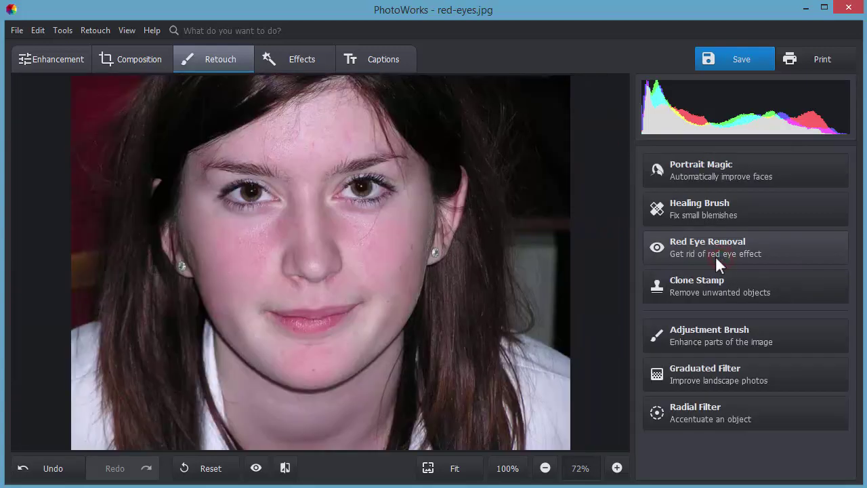
pyautogui.click(255, 468)
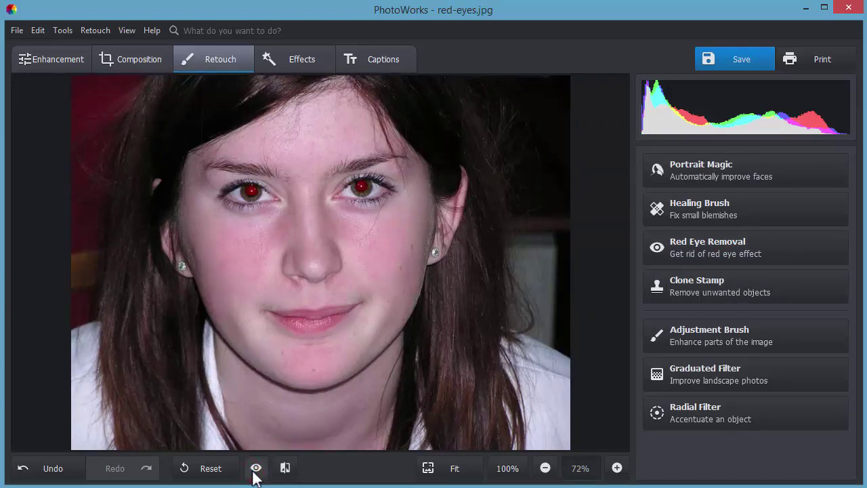
pyautogui.click(256, 468)
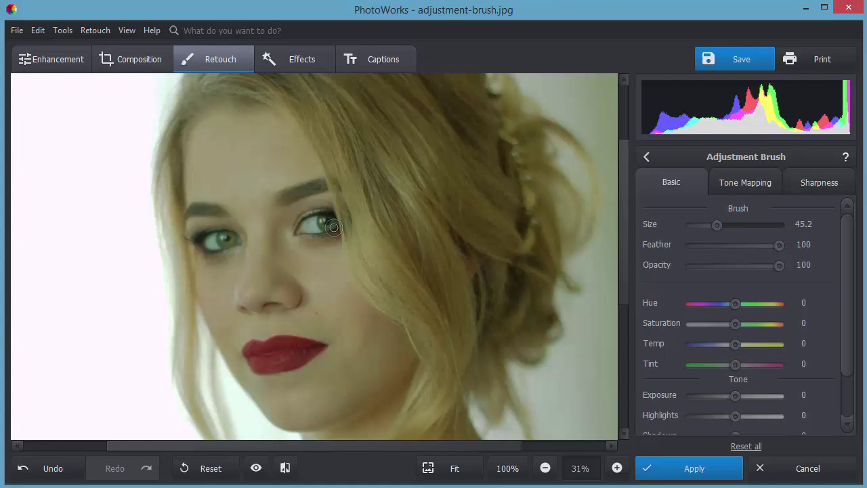
# Paint both irises and tint them violet-blue with Hue 157 and Saturation 56.
pyautogui.moveTo(329, 224); pyautogui.dragTo(327, 223)
pyautogui.moveTo(736, 303); pyautogui.dragTo(771, 301)
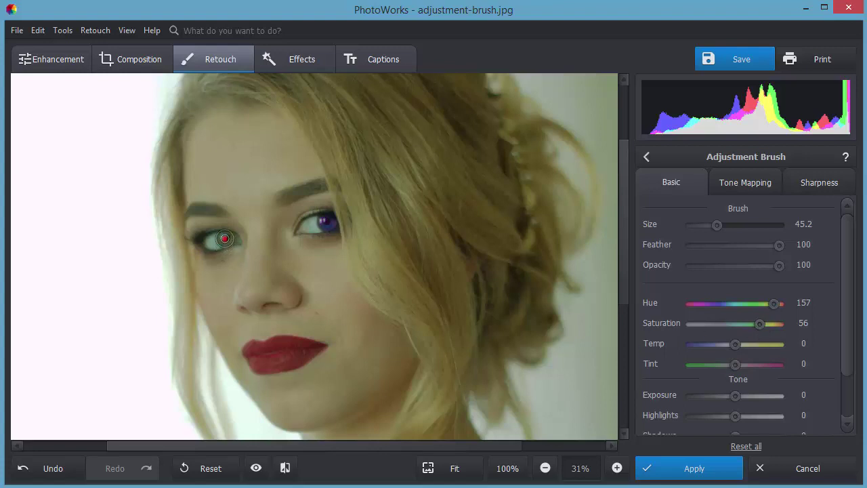
pyautogui.moveTo(224, 240); pyautogui.dragTo(218, 238)
# Paint the lips magenta-red with Hue -28, apply the brush edits, and compare before and after.
pyautogui.moveTo(266, 343)
pyautogui.mouseDown()
pyautogui.moveTo(251, 349)
pyautogui.moveTo(256, 357)
pyautogui.moveTo(310, 351)
pyautogui.moveTo(288, 343)
pyautogui.moveTo(268, 350)
pyautogui.moveTo(290, 352)
pyautogui.moveTo(278, 362)
pyautogui.moveTo(302, 354)
pyautogui.mouseUp()
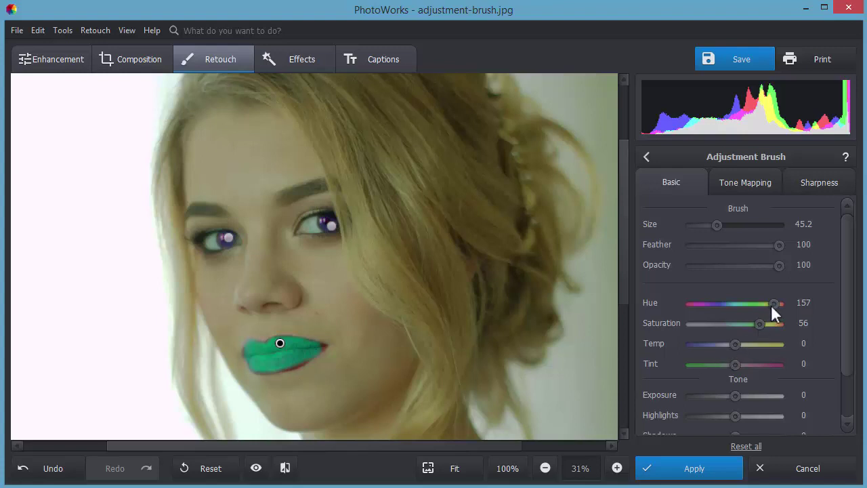
pyautogui.moveTo(771, 304); pyautogui.dragTo(728, 303)
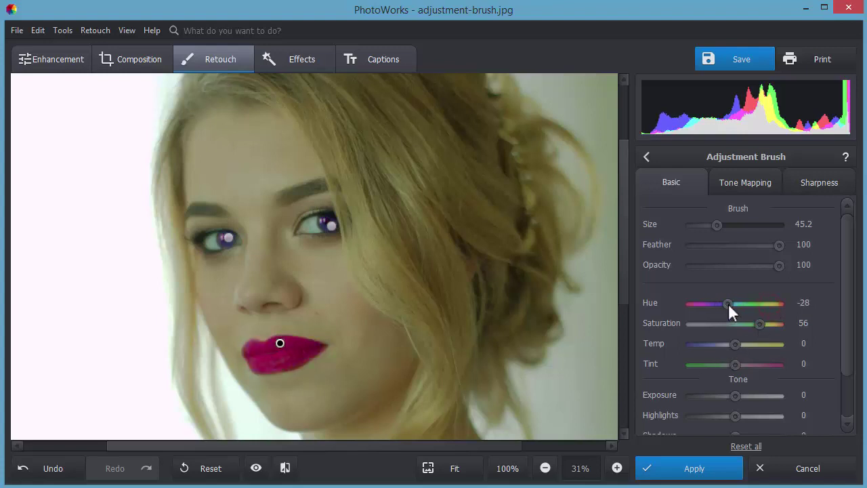
pyautogui.click(666, 470)
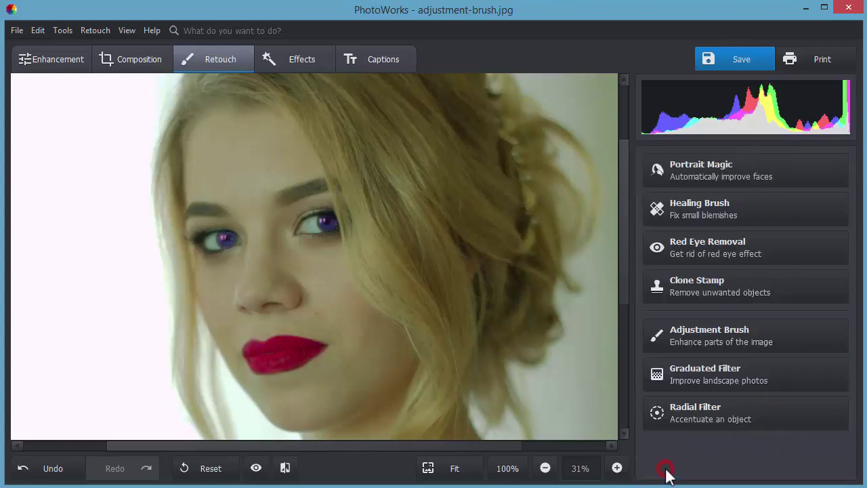
pyautogui.click(284, 468)
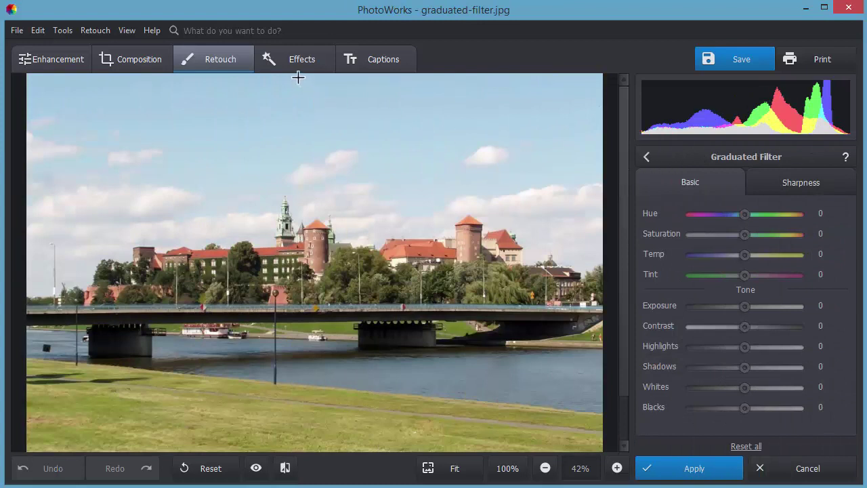
# Add a graduated sky filter with Contrast -78 and Temperature -100, apply, and compare side by side.
pyautogui.moveTo(297, 75); pyautogui.dragTo(296, 253)
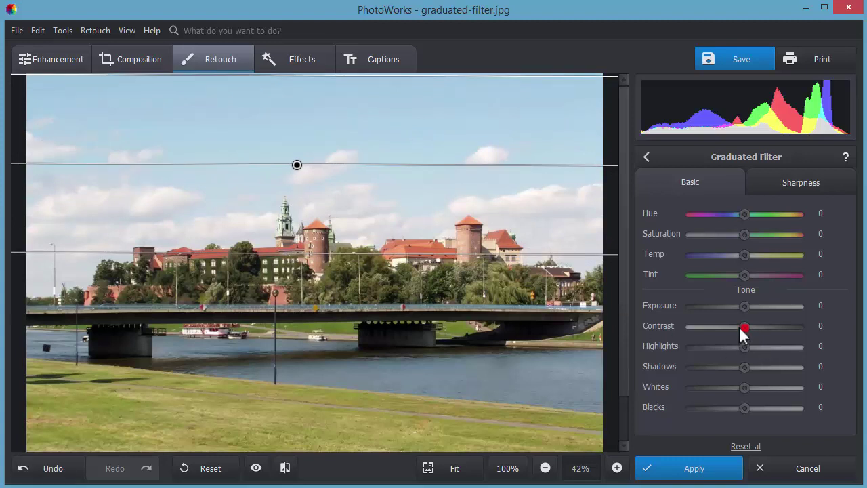
pyautogui.moveTo(742, 326); pyautogui.dragTo(705, 327)
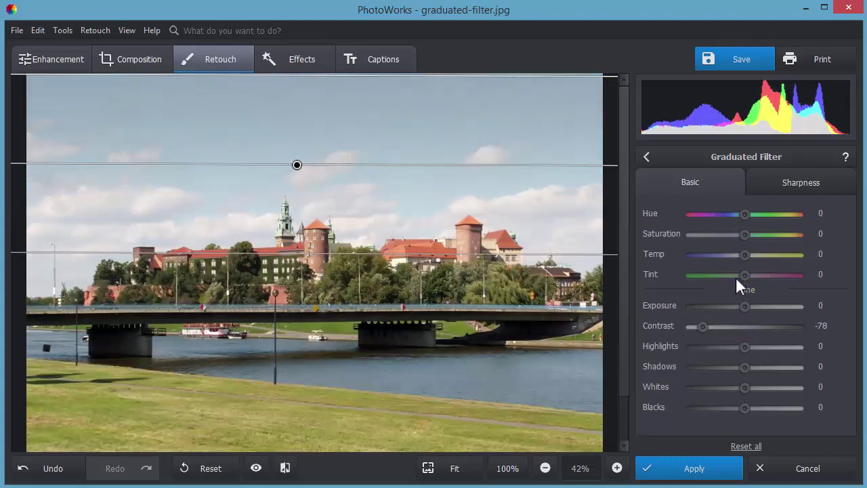
pyautogui.moveTo(738, 256); pyautogui.dragTo(692, 253)
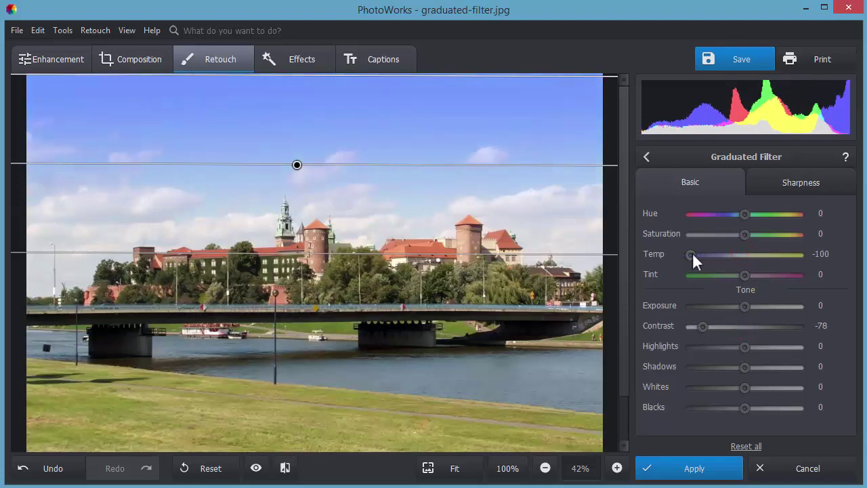
pyautogui.click(661, 469)
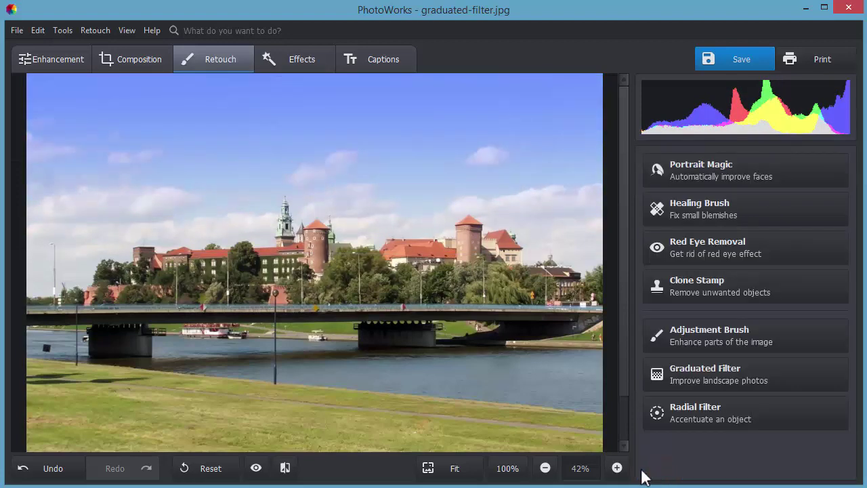
pyautogui.click(286, 467)
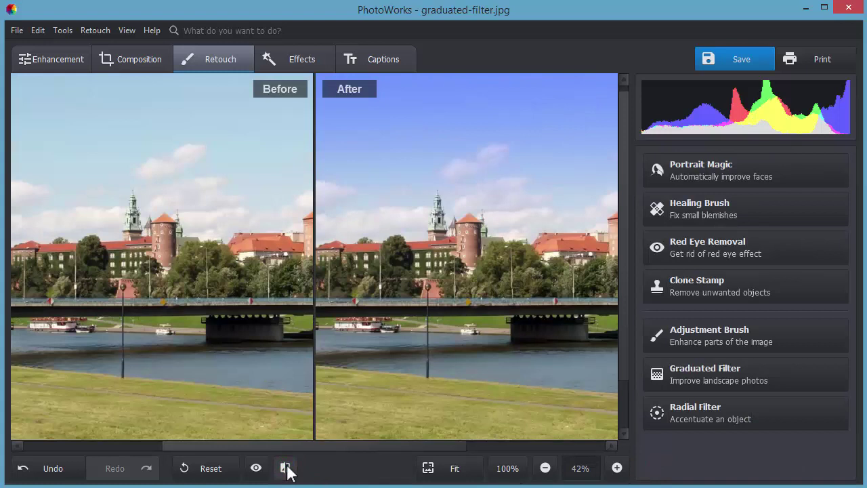
pyautogui.moveTo(244, 347); pyautogui.dragTo(131, 354)
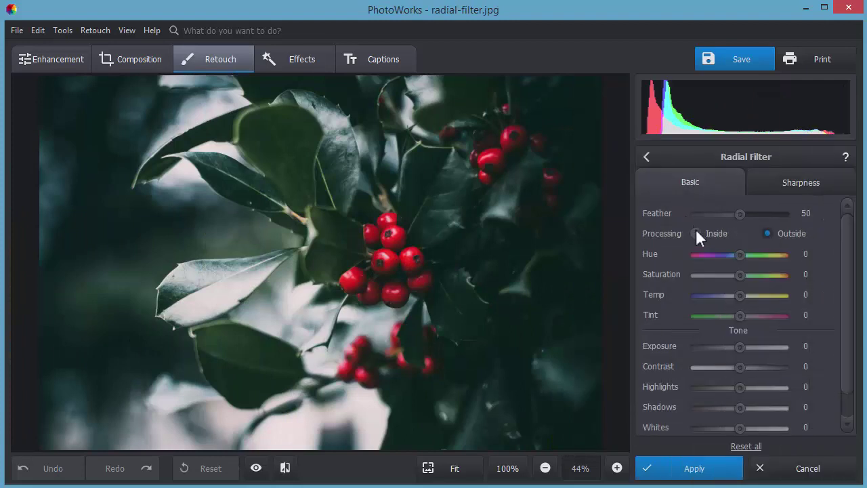
# Draw an Inside radial filter over the central berries with Saturation 64, apply, and compare with the original.
pyautogui.click(695, 233)
pyautogui.moveTo(321, 195)
pyautogui.mouseDown()
pyautogui.moveTo(359, 246)
pyautogui.moveTo(412, 270)
pyautogui.mouseUp()
pyautogui.moveTo(372, 219)
pyautogui.mouseDown()
pyautogui.moveTo(397, 265)
pyautogui.moveTo(424, 287)
pyautogui.mouseUp()
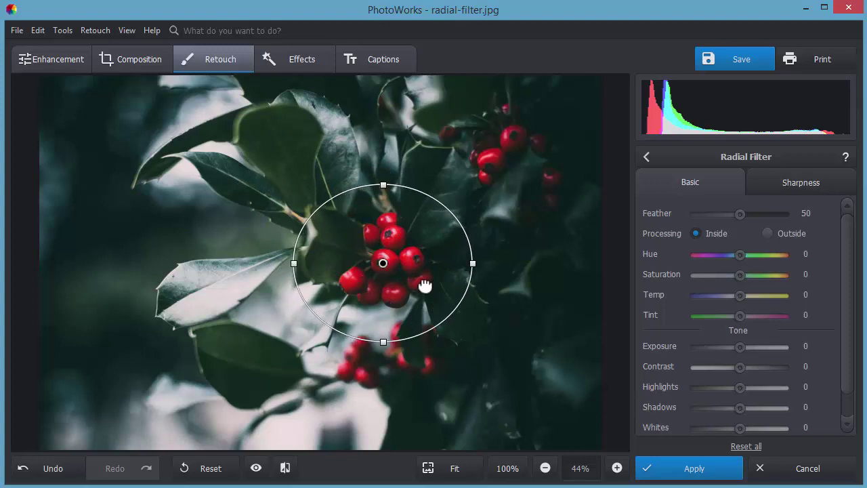
pyautogui.moveTo(740, 277); pyautogui.dragTo(768, 276)
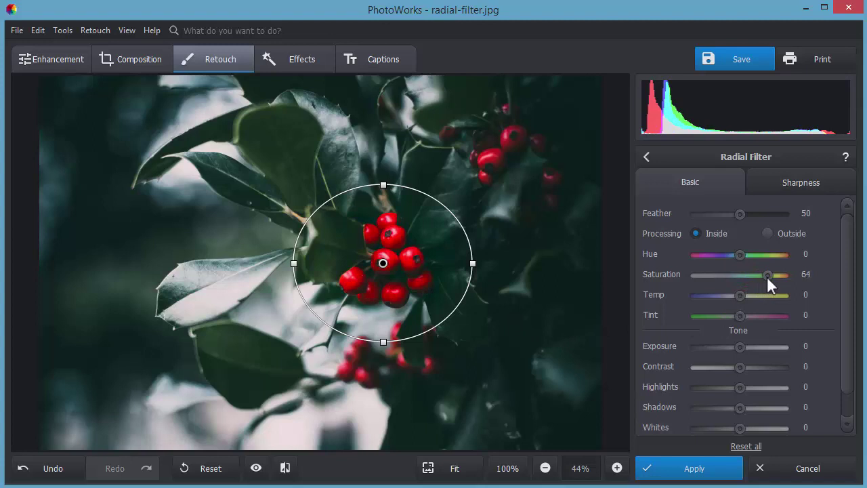
pyautogui.click(689, 466)
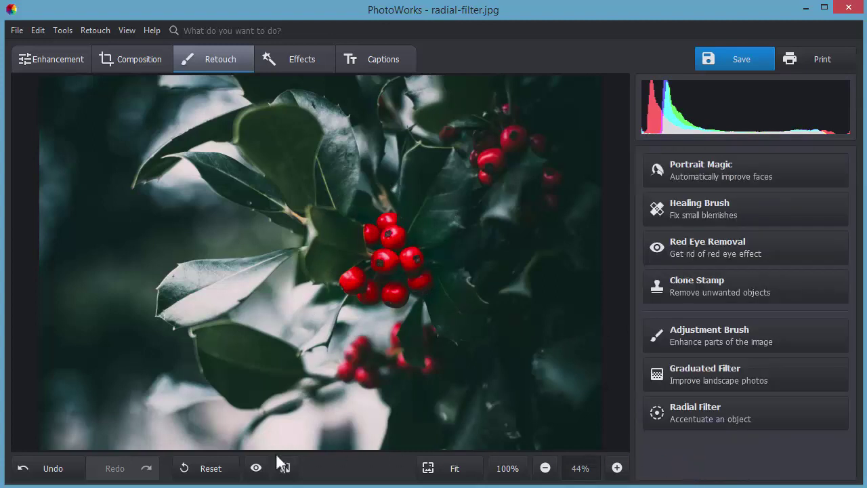
pyautogui.click(256, 468)
pyautogui.click(256, 468)
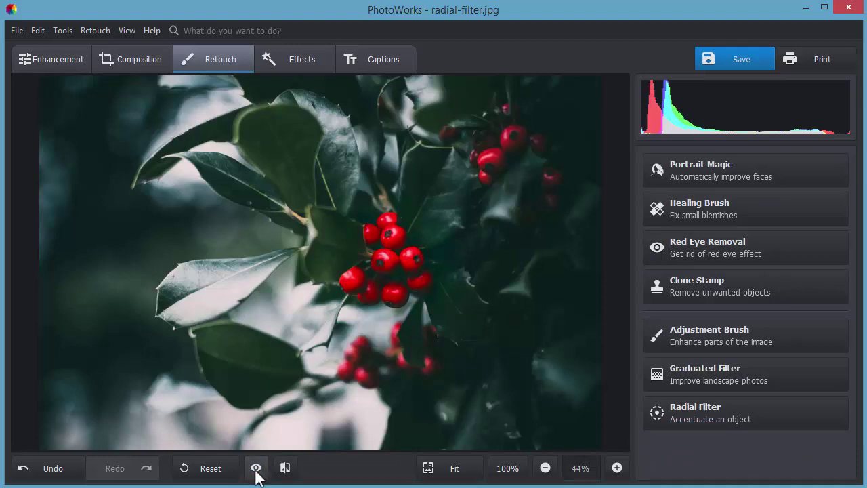
pyautogui.click(284, 468)
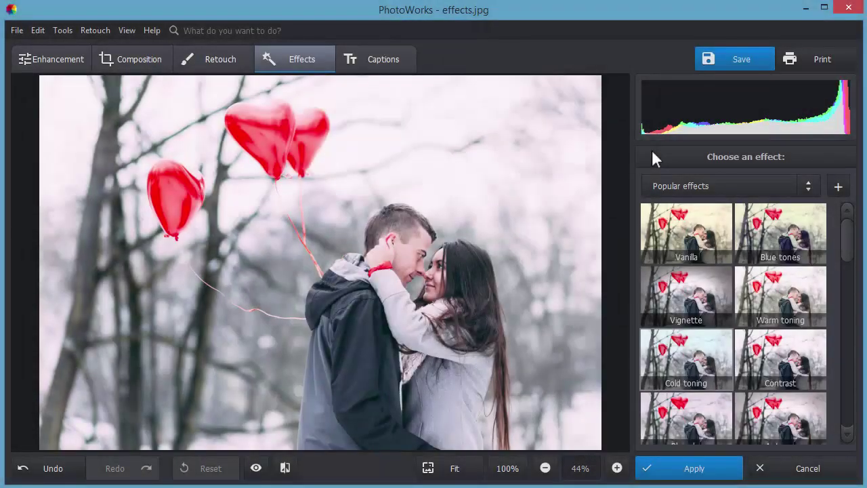
# Preview Popular effects Vanilla, Blue tones, Vignette, Warm toning, Retro and Color splash, ending on Gone with the Wind.
pyautogui.click(680, 190)
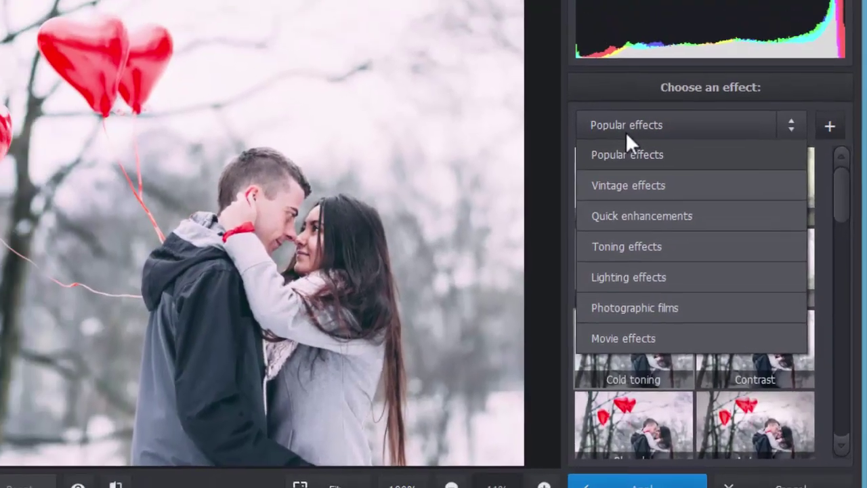
pyautogui.click(544, 45)
pyautogui.click(656, 217)
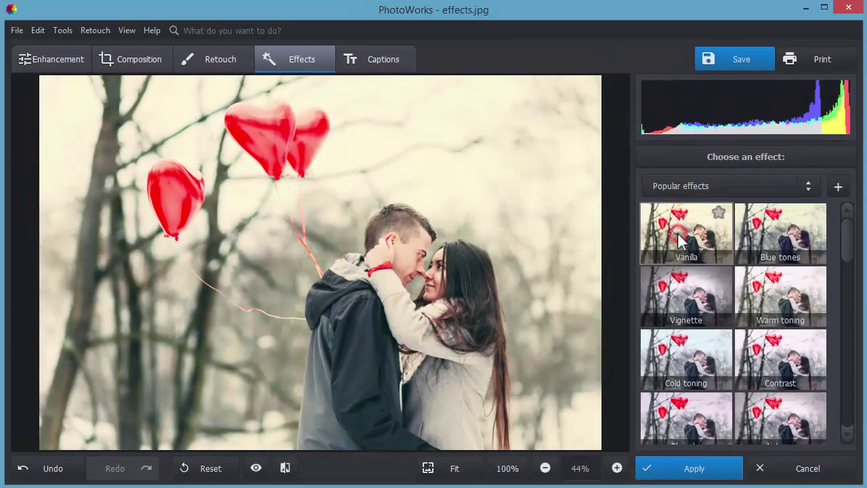
pyautogui.click(758, 251)
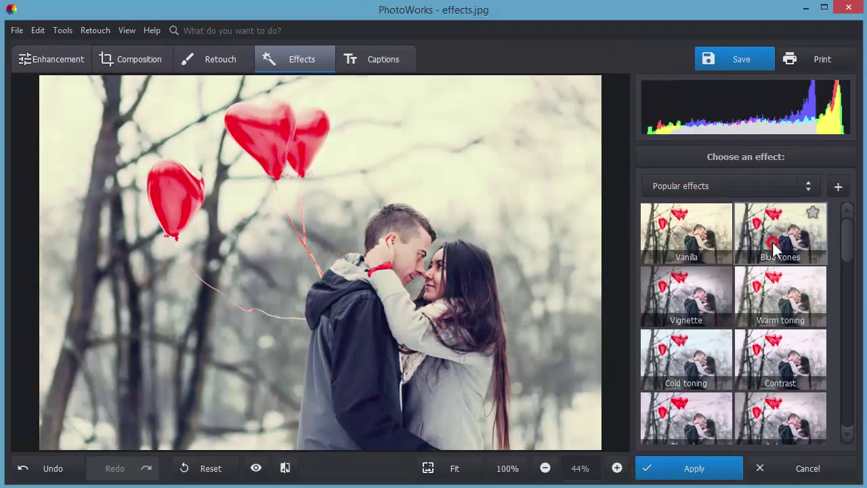
pyautogui.click(700, 303)
pyautogui.click(785, 300)
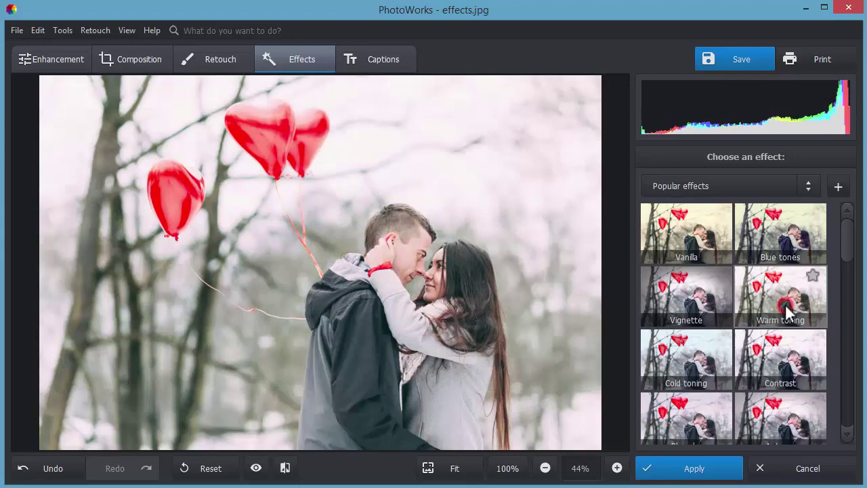
pyautogui.moveTo(853, 251); pyautogui.dragTo(846, 416)
pyautogui.click(791, 252)
pyautogui.click(694, 332)
pyautogui.click(790, 414)
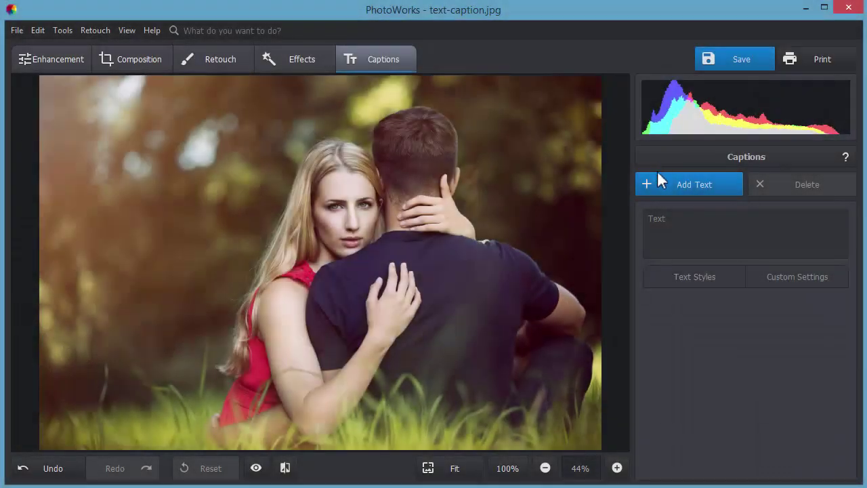
# Add the copyright photography caption text and move it to the photo's bottom-left corner.
pyautogui.click(662, 178)
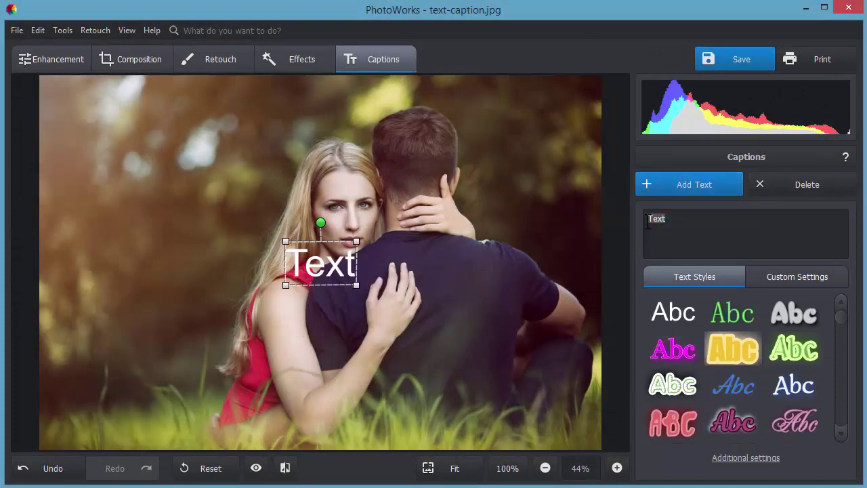
pyautogui.write("(c) Sam's")
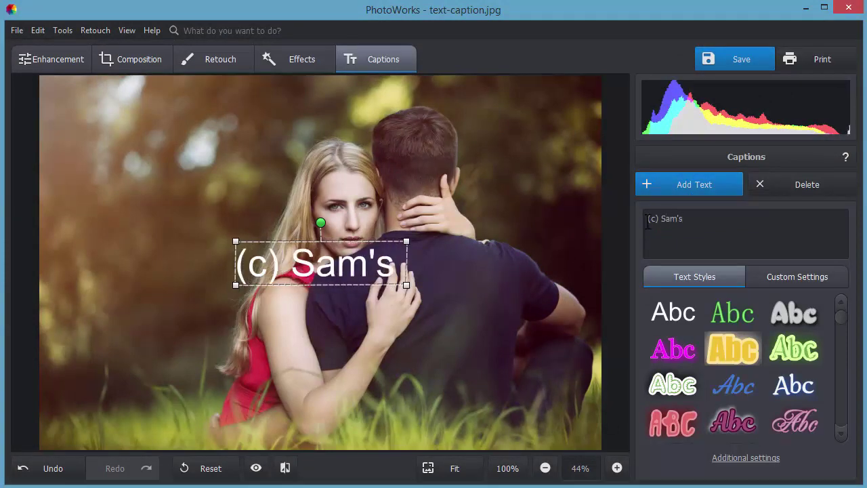
pyautogui.write(' photography')
pyautogui.click(371, 264)
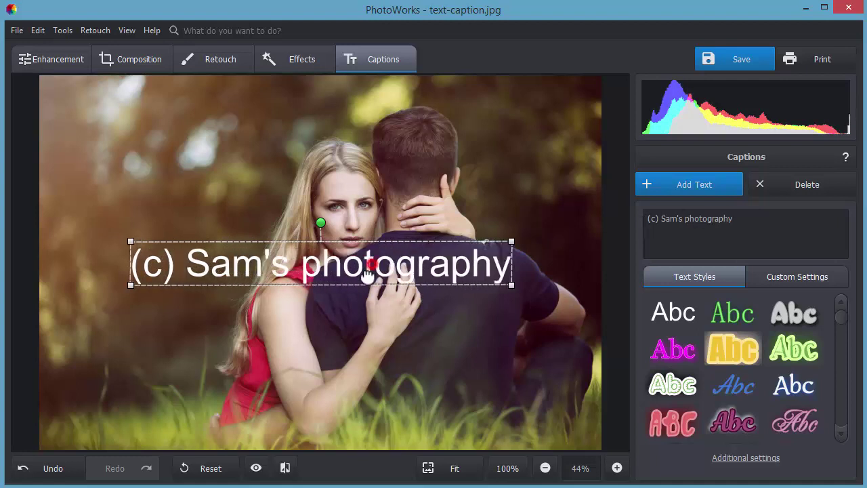
pyautogui.moveTo(366, 274); pyautogui.dragTo(288, 425)
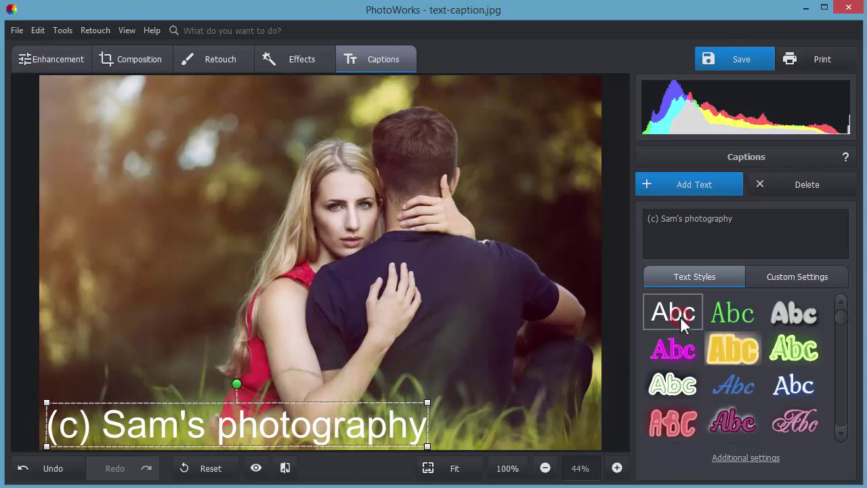
# Try several Text Styles presets, choose the white script style, then shrink and realign the caption left.
pyautogui.click(733, 312)
pyautogui.click(792, 311)
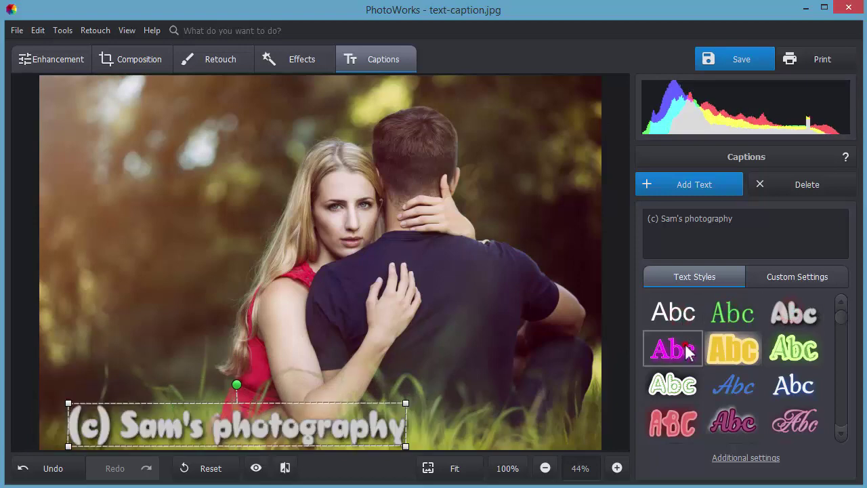
pyautogui.click(688, 351)
pyautogui.click(793, 348)
pyautogui.click(669, 383)
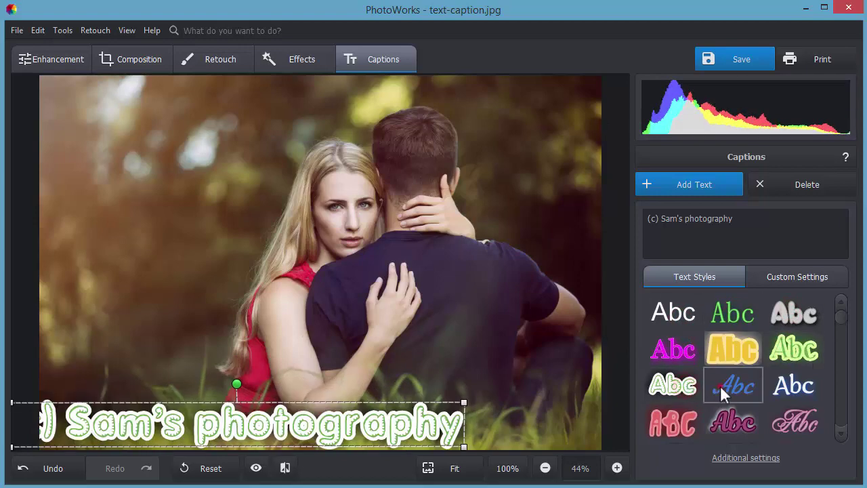
pyautogui.click(720, 385)
pyautogui.click(793, 386)
pyautogui.click(841, 432)
pyautogui.click(841, 432)
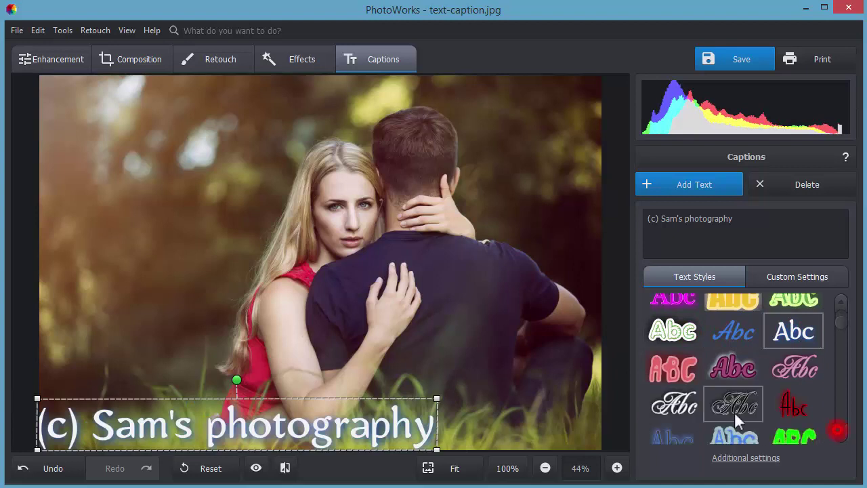
pyautogui.click(686, 404)
pyautogui.moveTo(390, 401); pyautogui.dragTo(366, 409)
pyautogui.moveTo(319, 424); pyautogui.dragTo(249, 432)
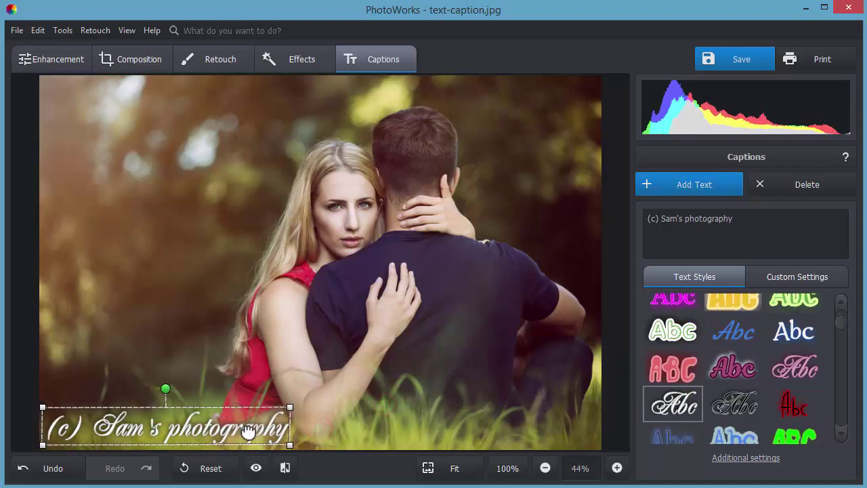
# Lower the caption's opacity to 67, then deselect it and toggle the preview to check the finished photo.
pyautogui.click(777, 275)
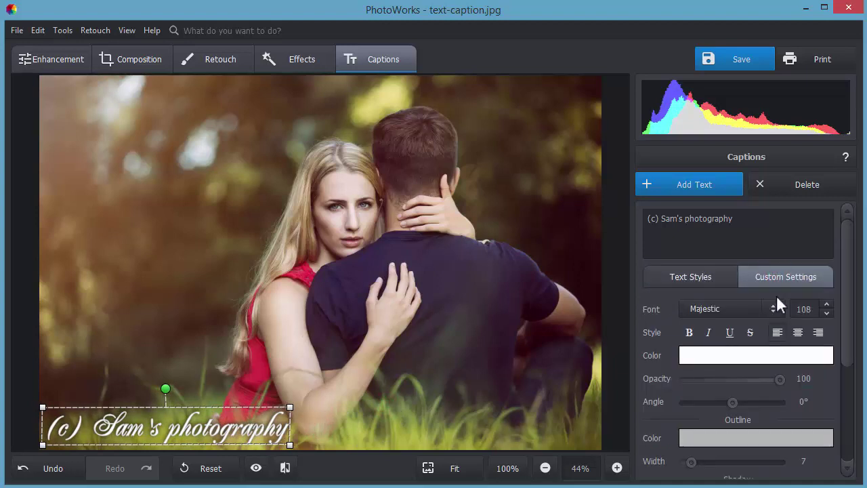
pyautogui.moveTo(779, 379); pyautogui.dragTo(746, 380)
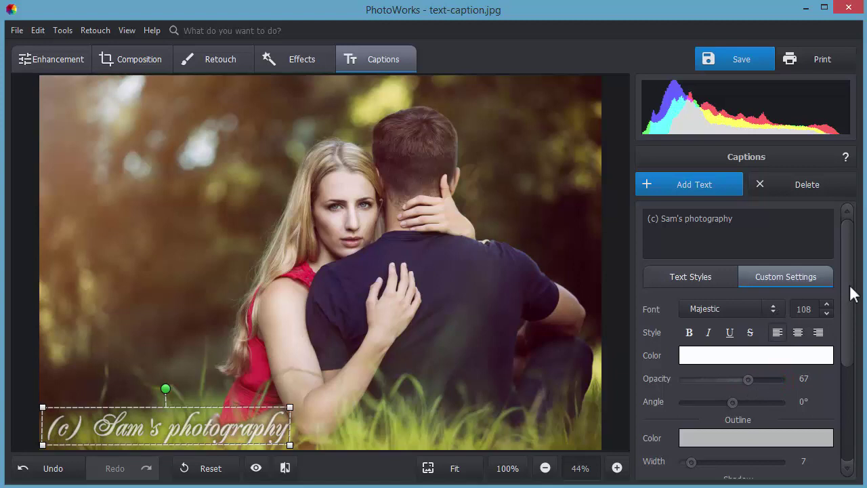
pyautogui.click(692, 271)
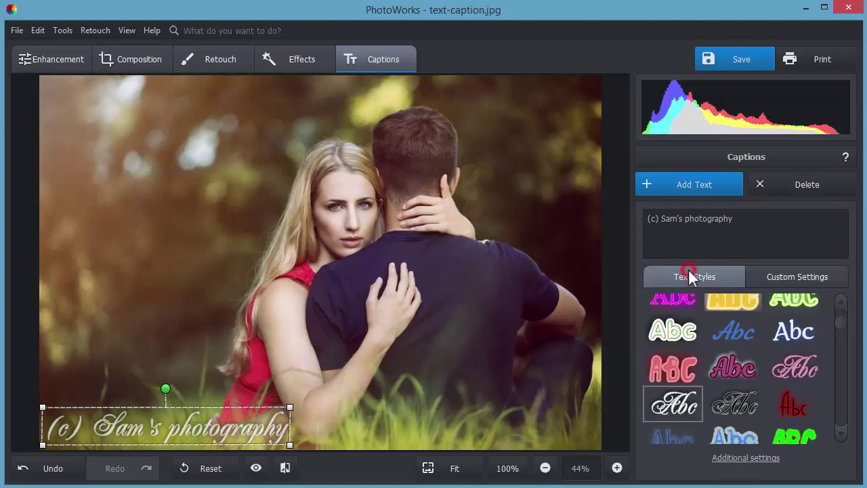
pyautogui.click(440, 335)
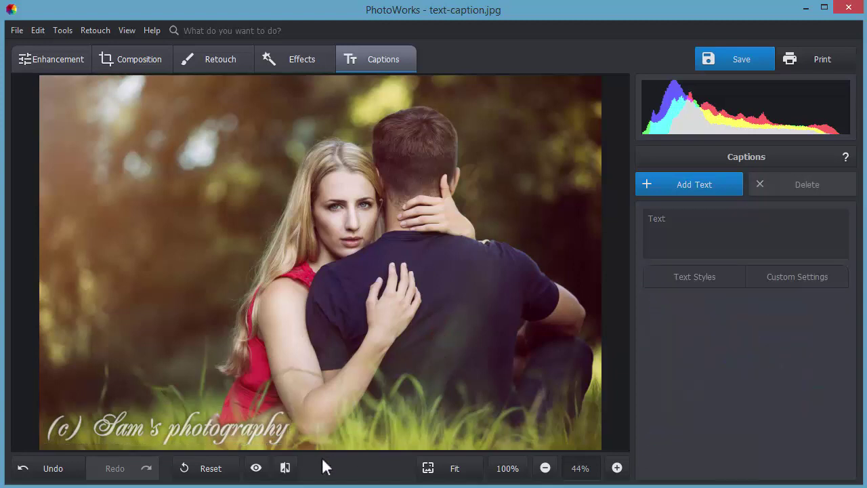
pyautogui.click(256, 467)
pyautogui.click(256, 467)
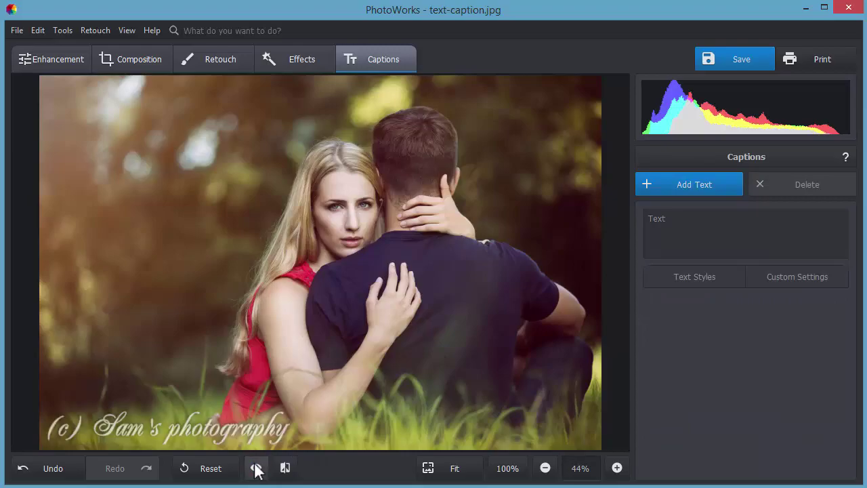